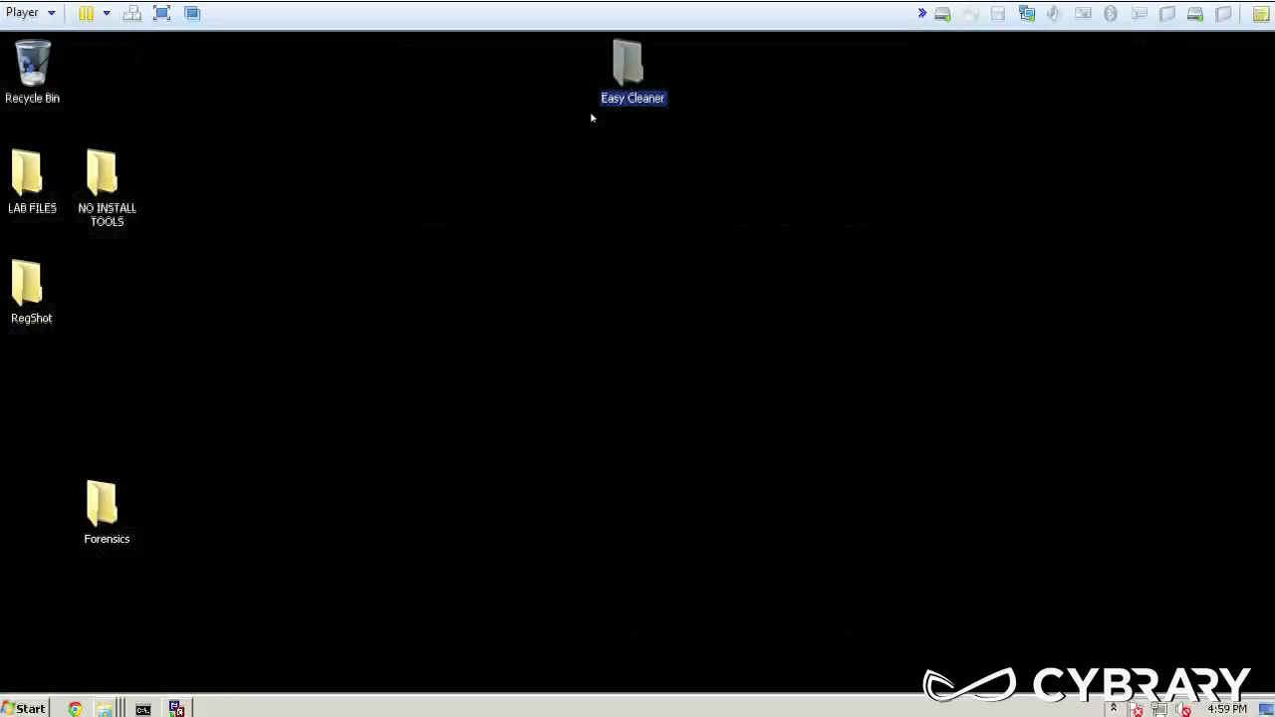
- Move the RegShot folder beside the Easy Cleaner folder on the desktop and launch the regshot application from it
left_click(40, 309)
left_click_drag(495, 73, 494, 74)
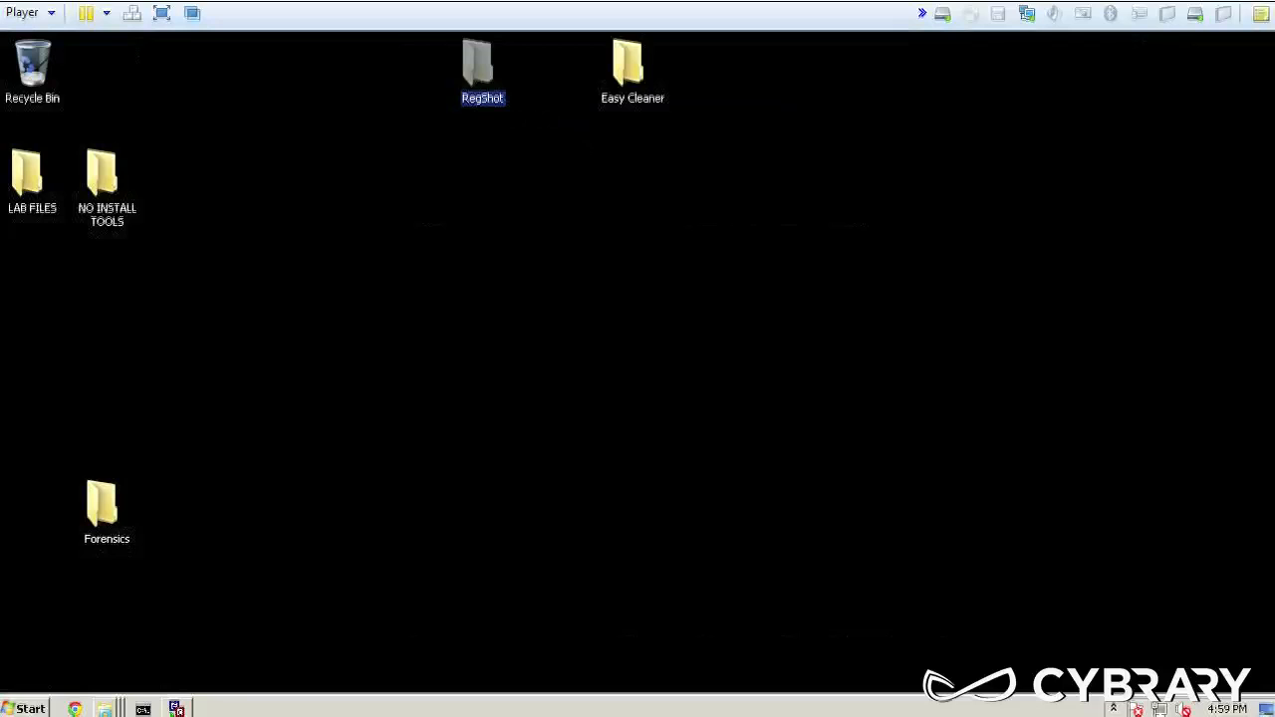
double_click(483, 65)
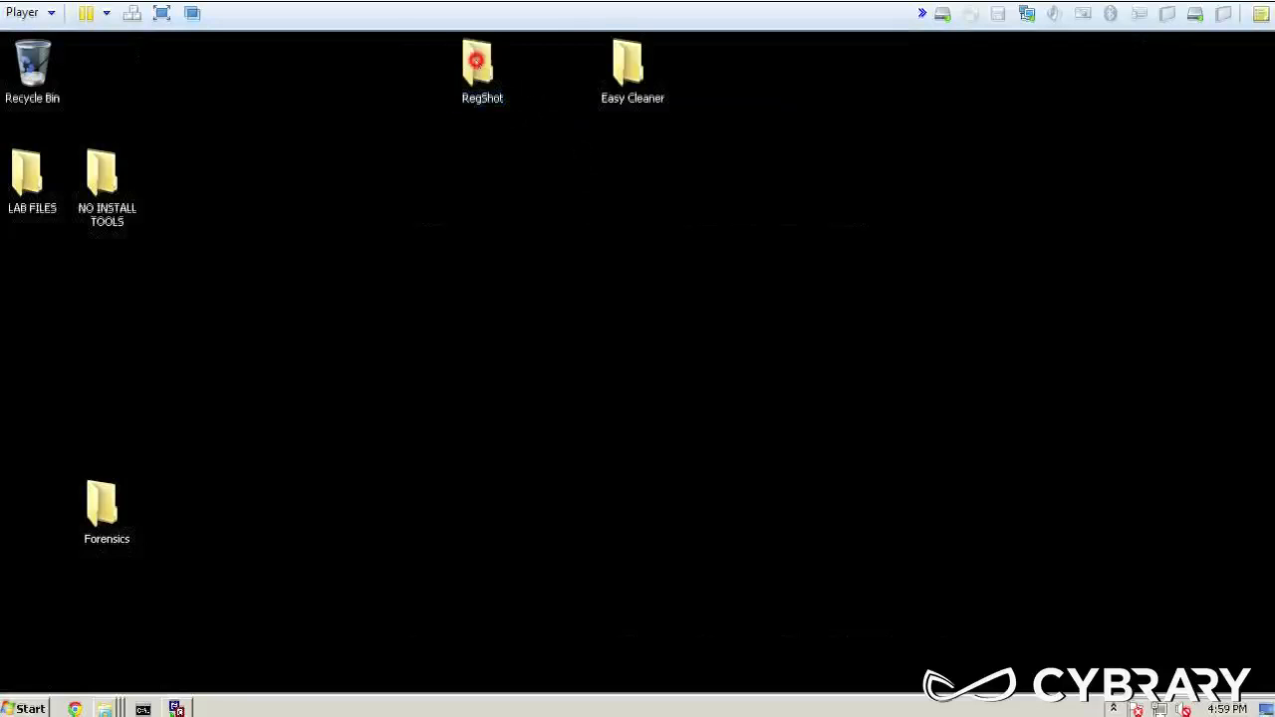
double_click(710, 210)
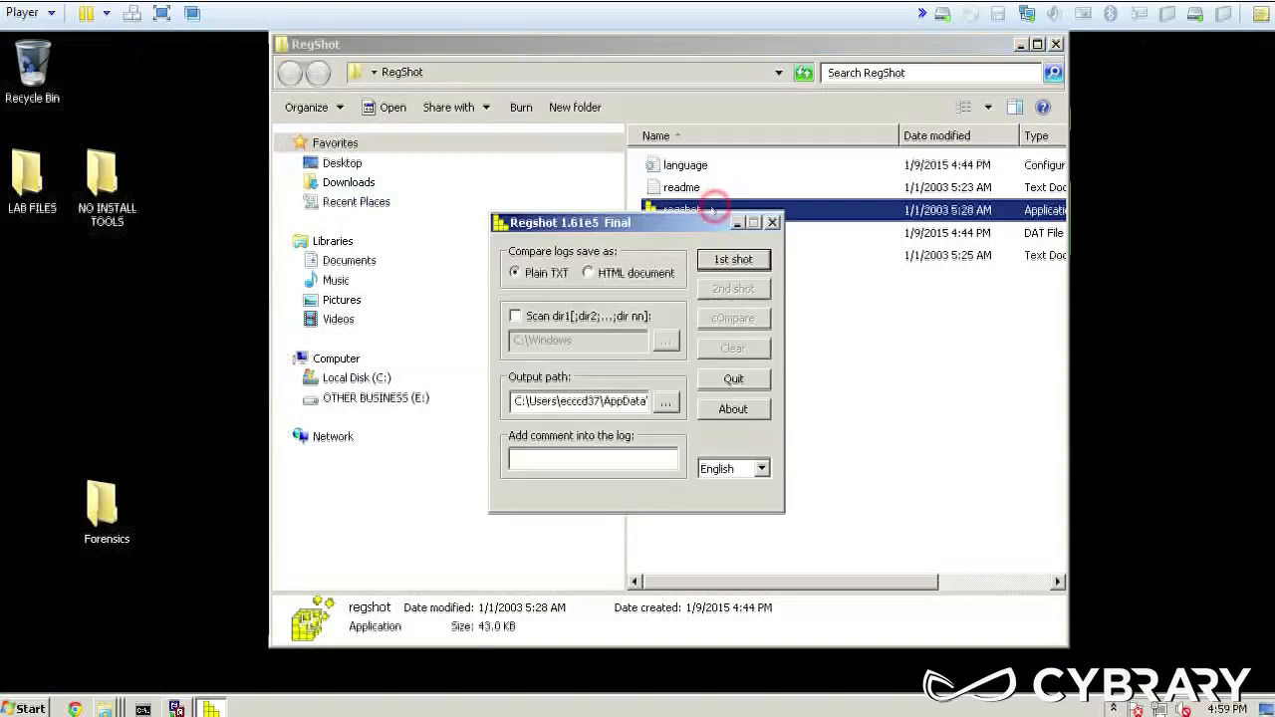
- Take the first registry shot in Regshot and close the RegShot folder window
left_click(745, 262)
left_click(763, 285)
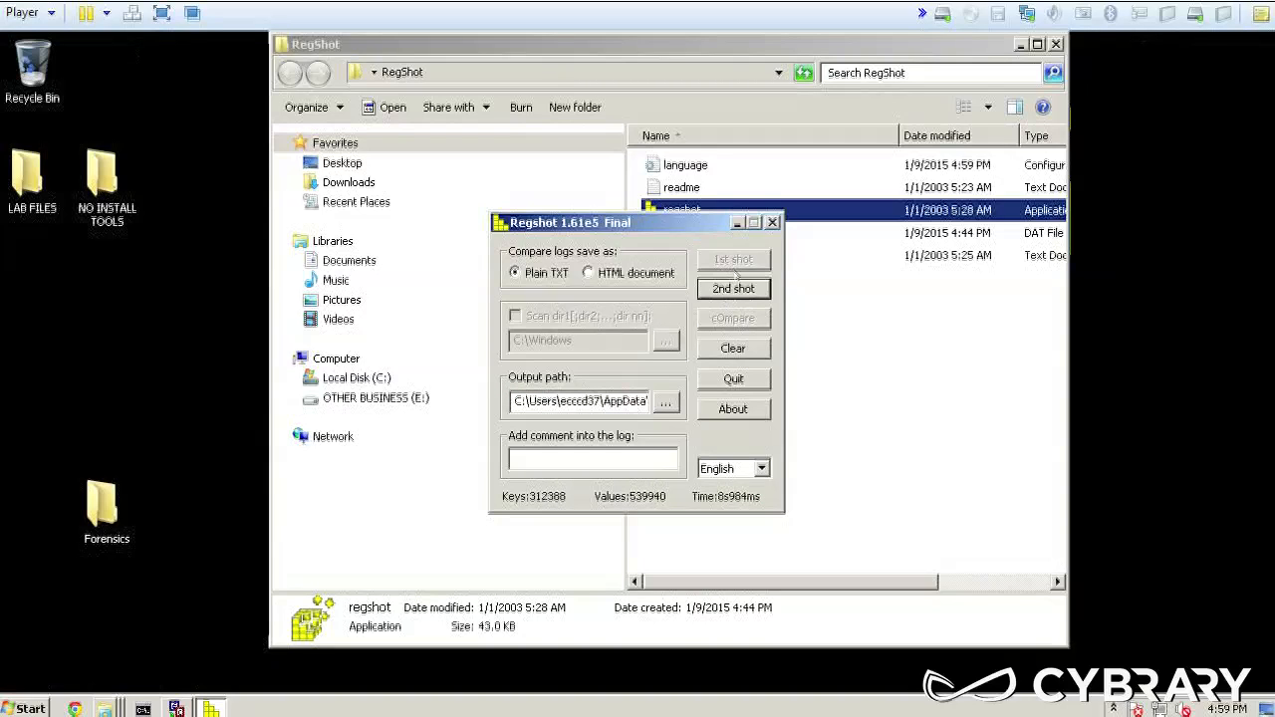
left_click(849, 319)
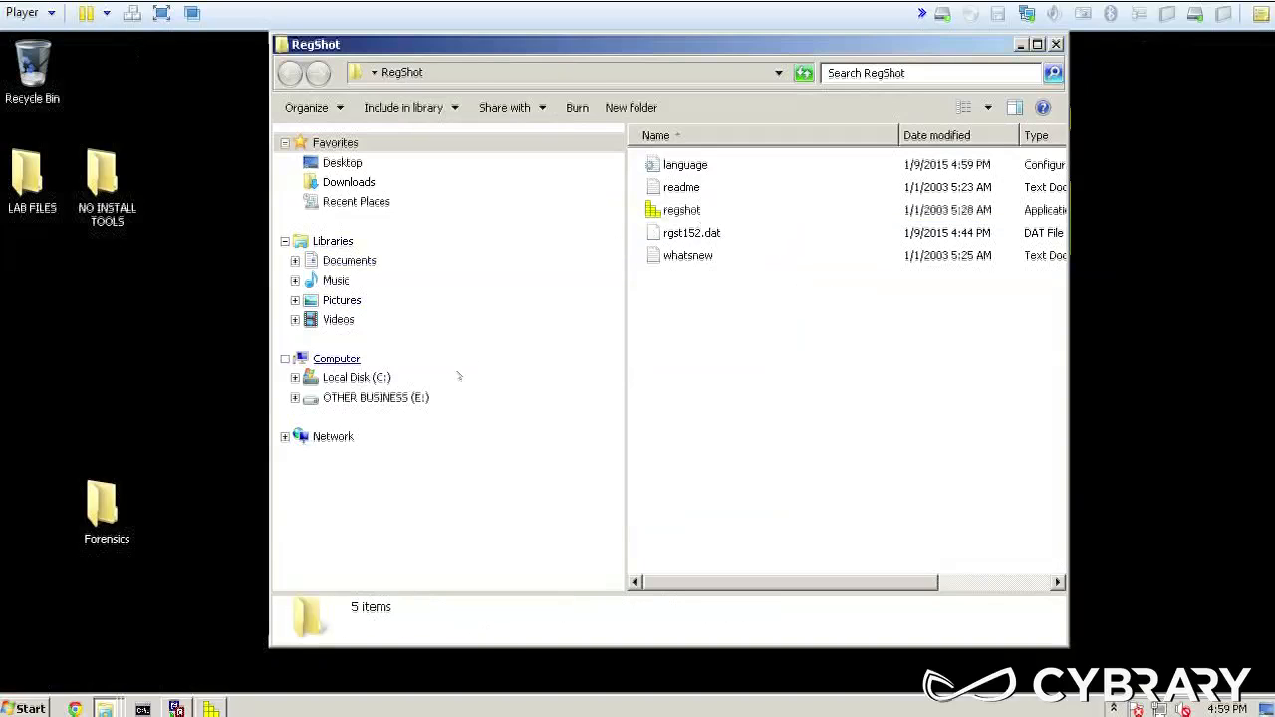
left_click(1056, 44)
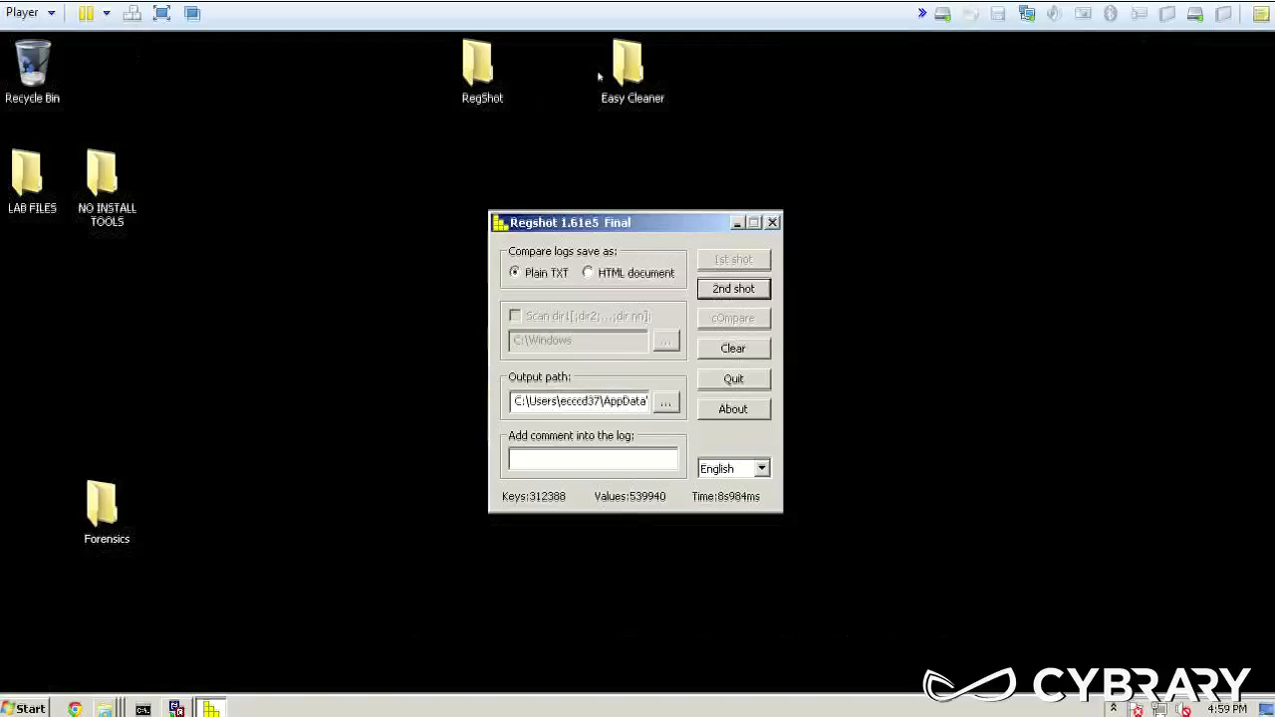
double_click(628, 62)
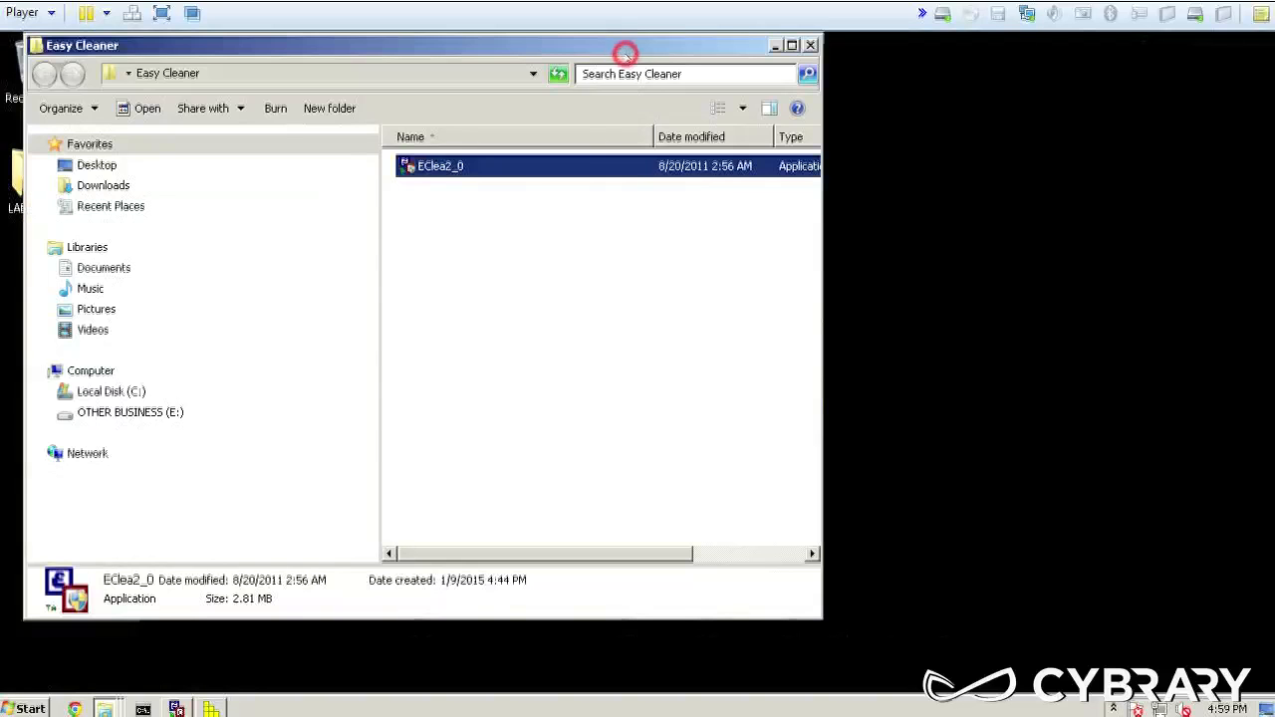
double_click(446, 166)
left_click(514, 378)
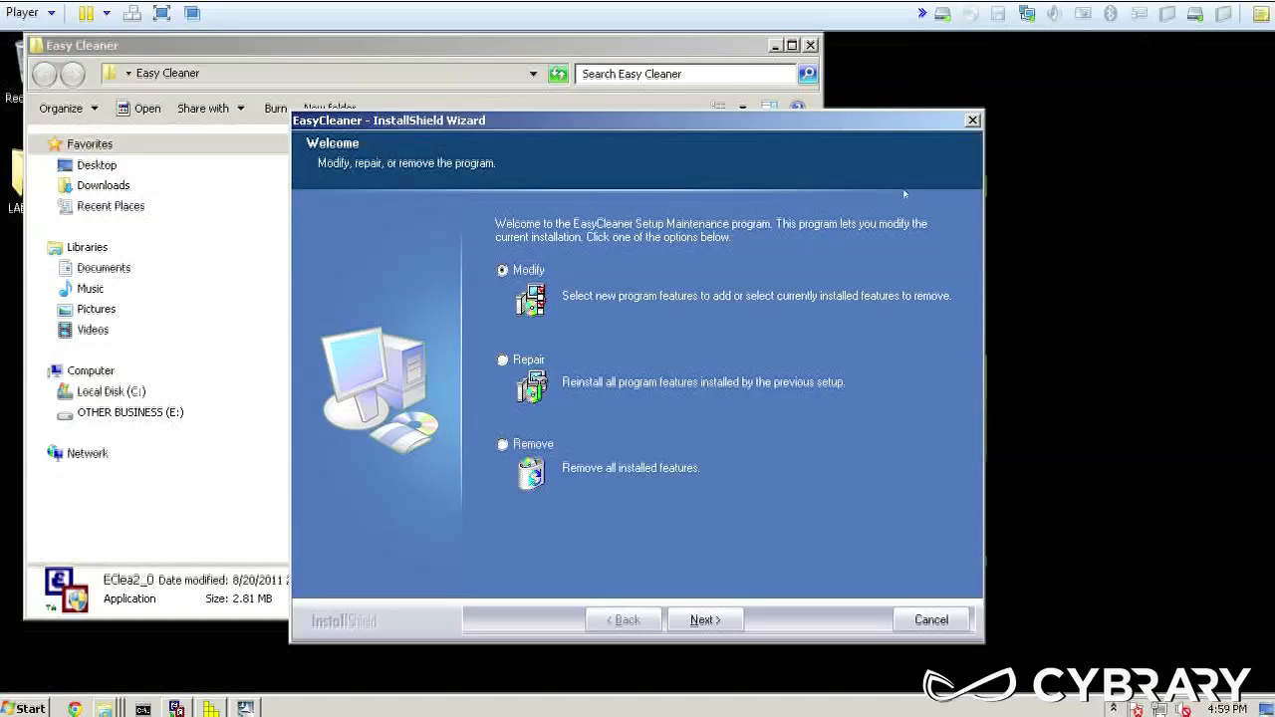
left_click(973, 120)
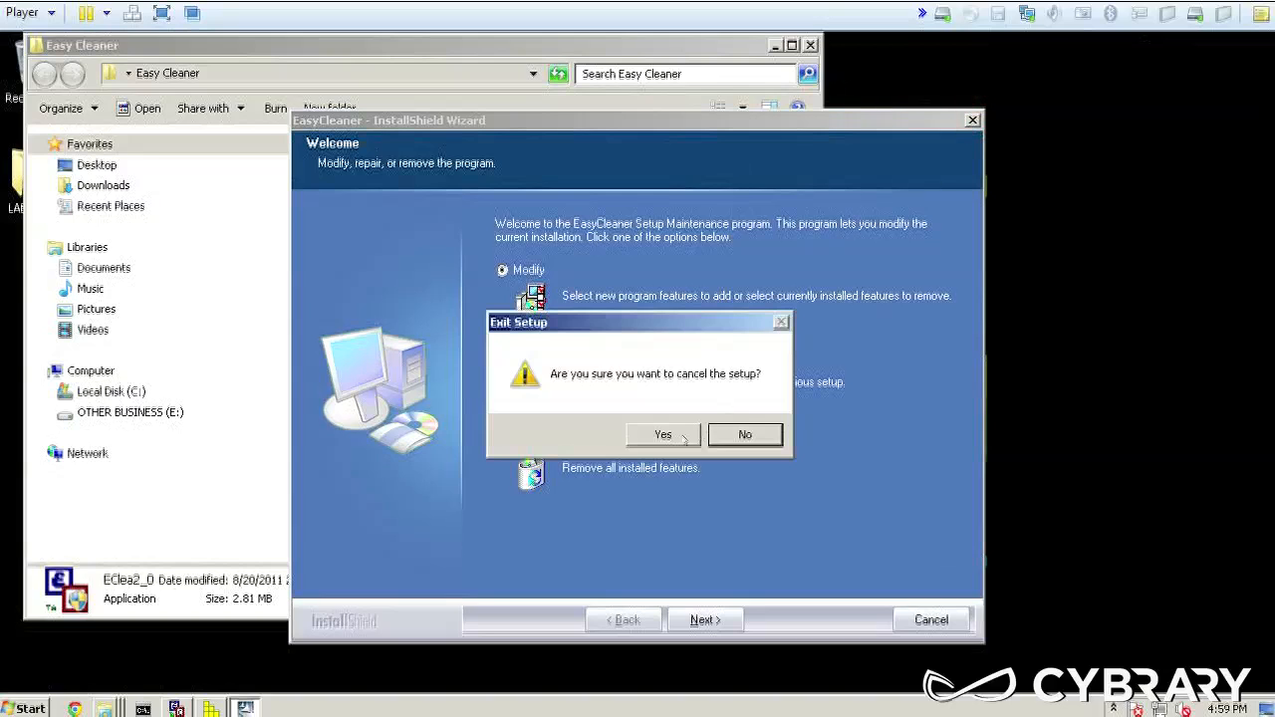
left_click(650, 434)
left_click(774, 45)
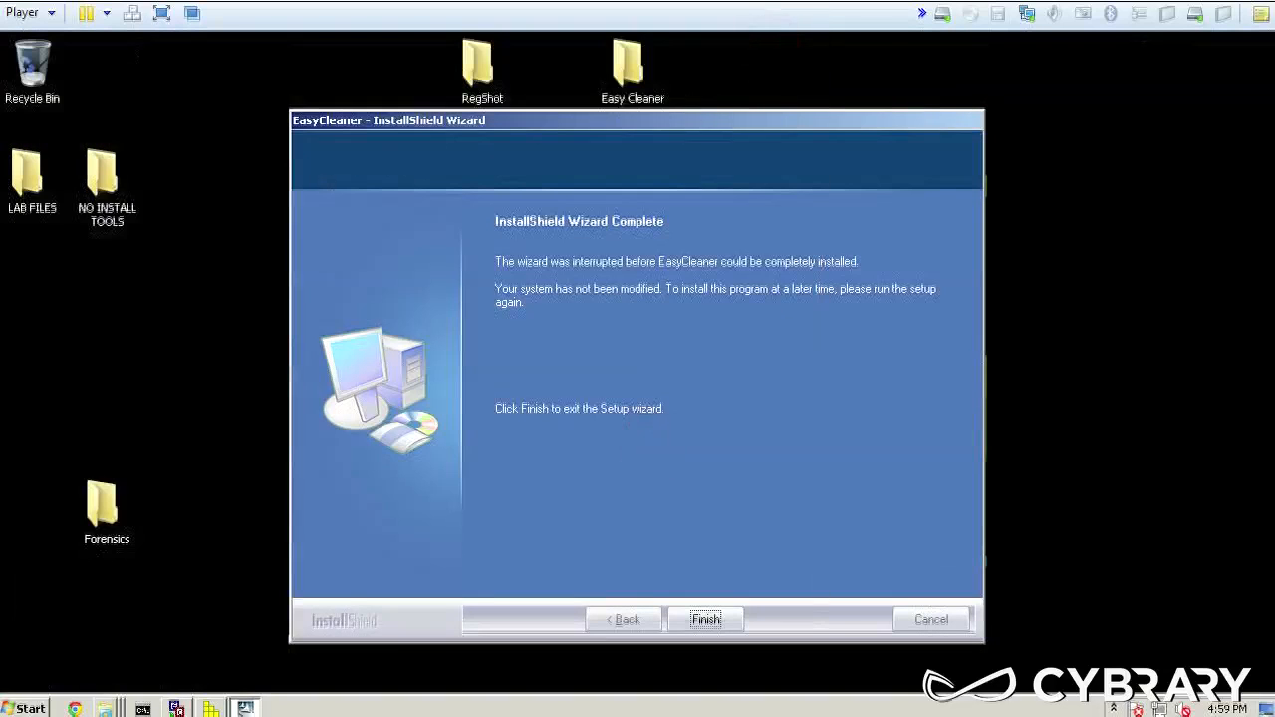
- Launch the installed EasyCleaner program, exit its interrupted setup wizard, and bring the EasyCleaner window to the front
left_click(20, 709)
type("easy")
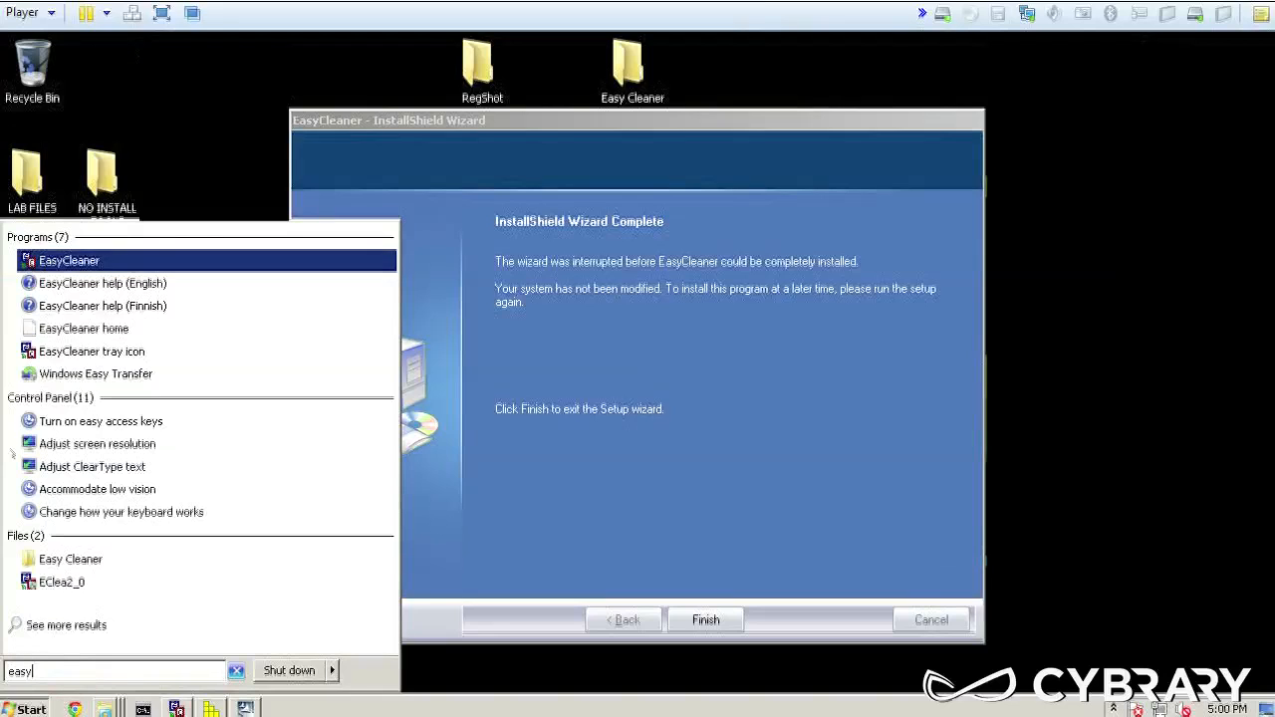
left_click(40, 262)
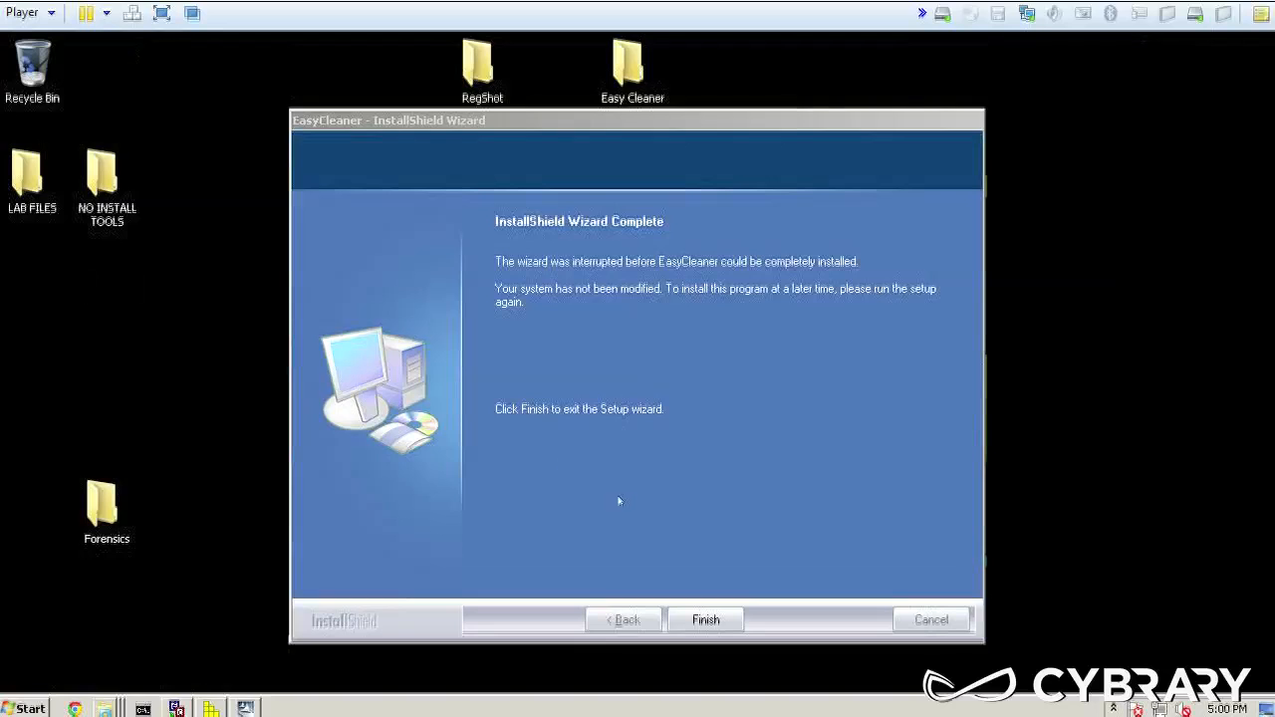
left_click(707, 621)
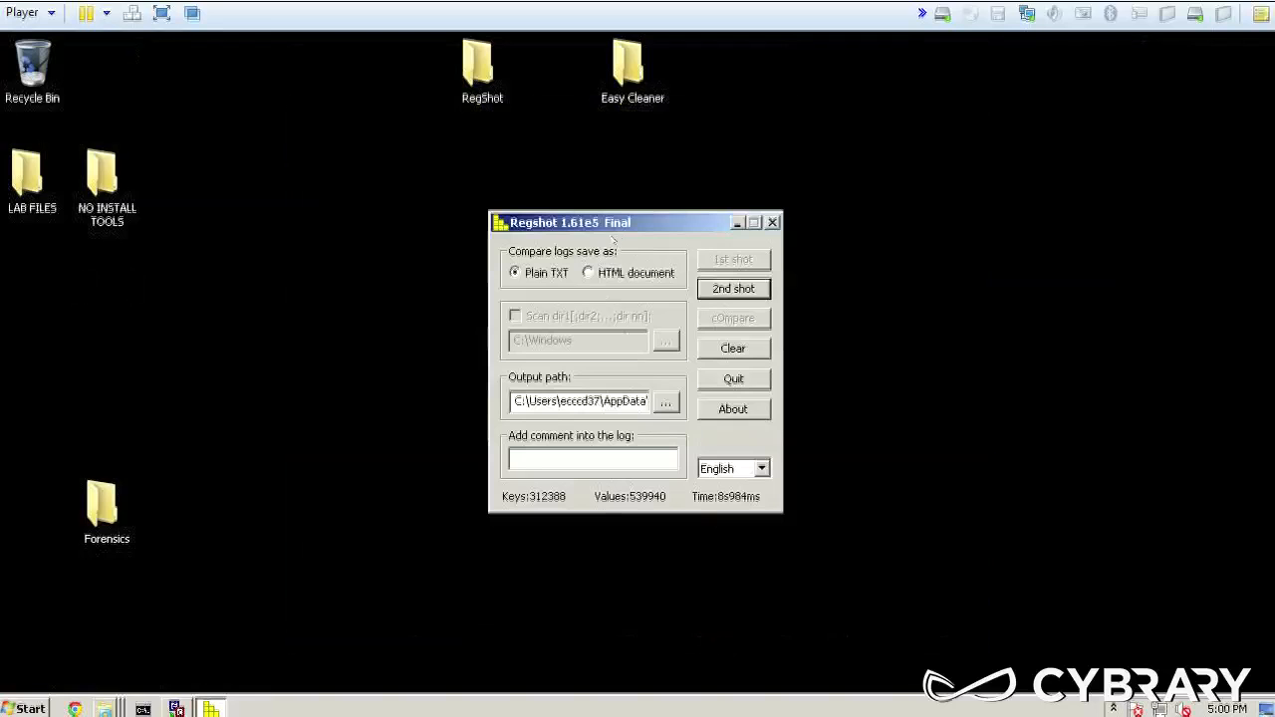
left_click_drag(679, 223, 847, 138)
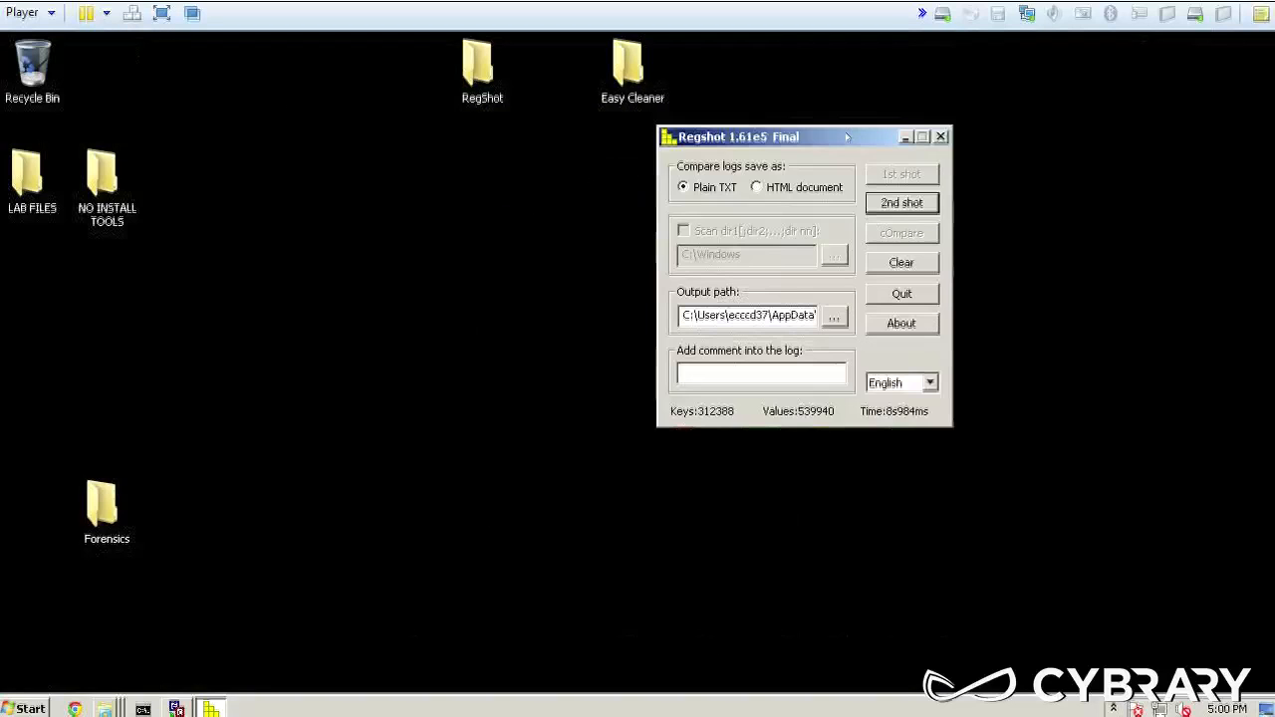
left_click(176, 709)
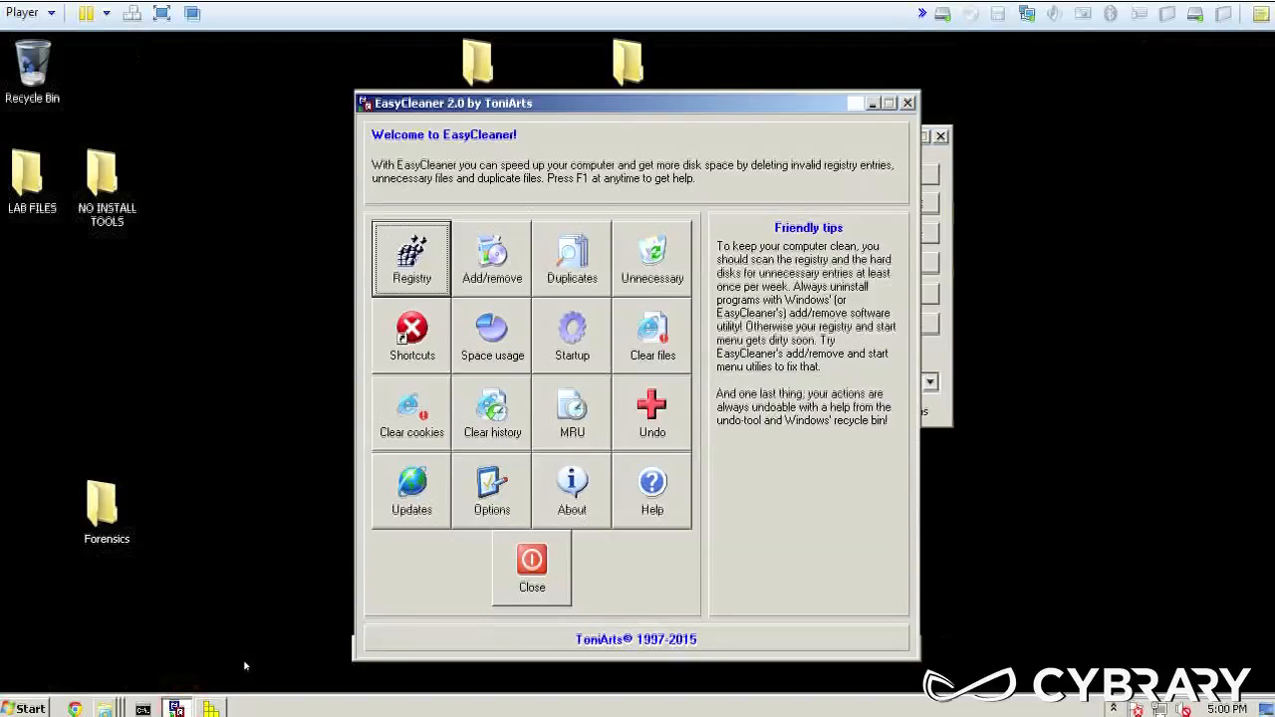
- Scan the registry for invalid entries with EasyCleaner's registry cleaner and stop the scan partway
left_click(412, 257)
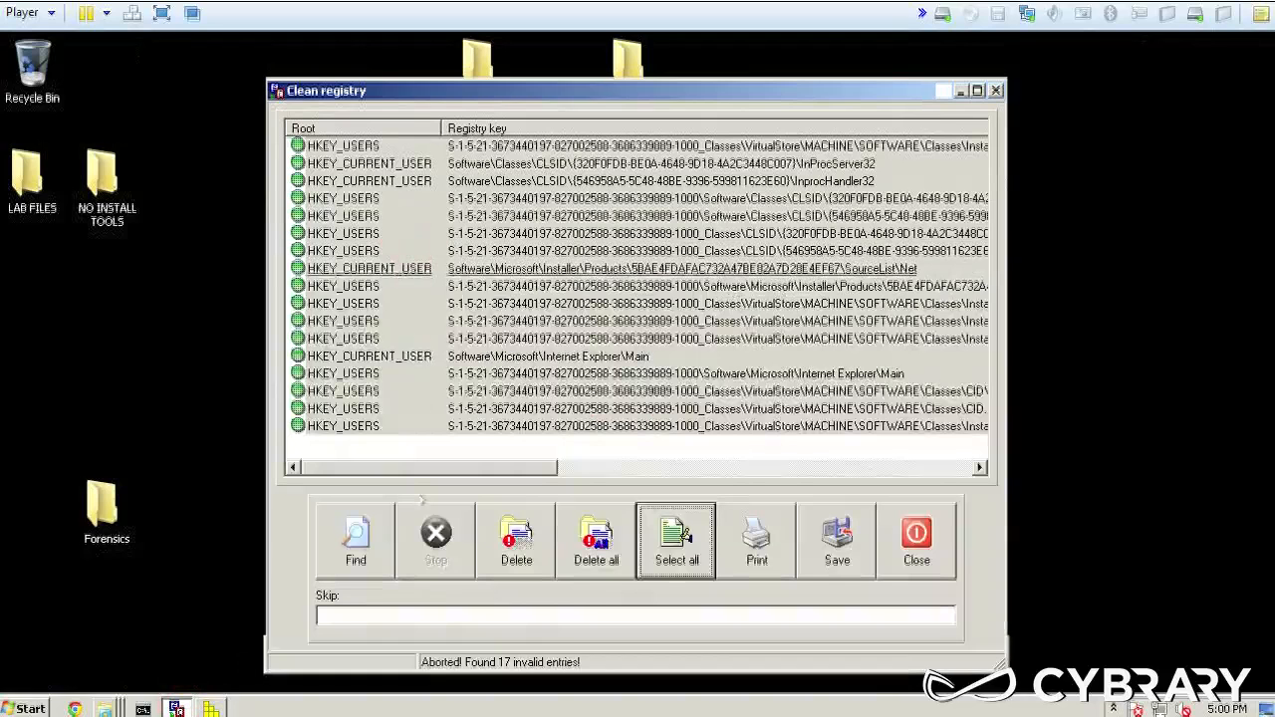
left_click(359, 560)
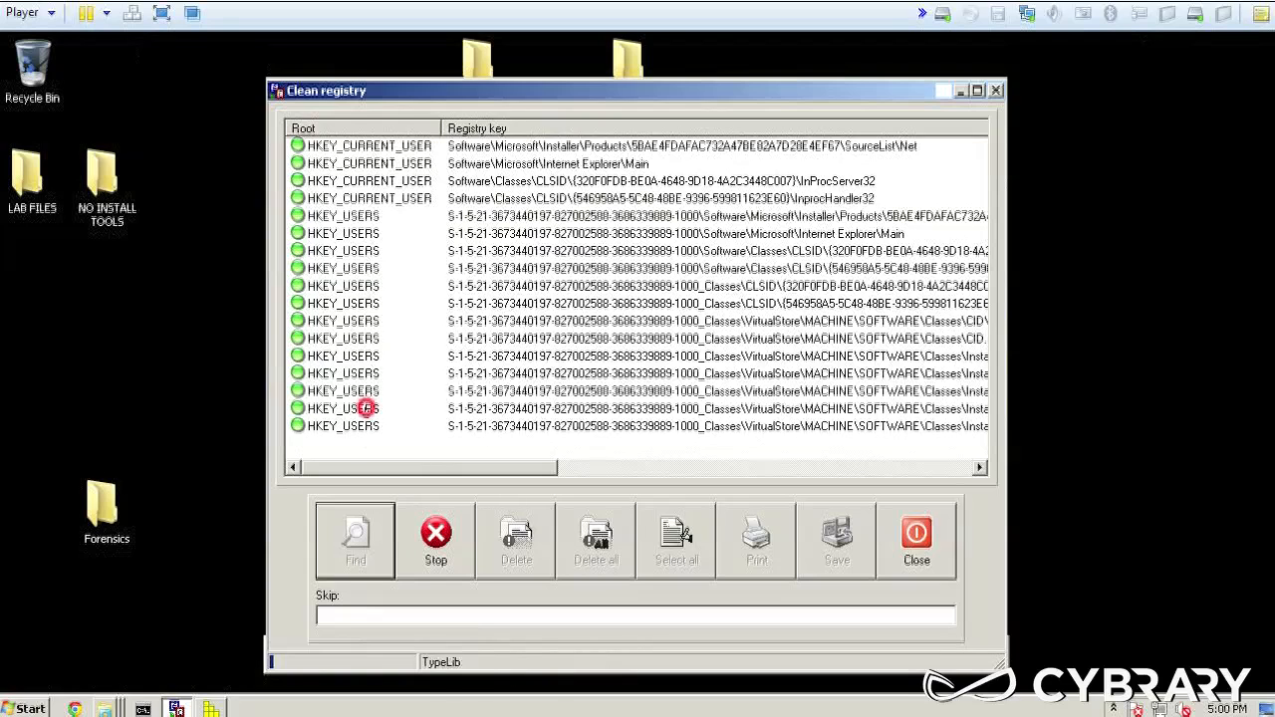
left_click(367, 409)
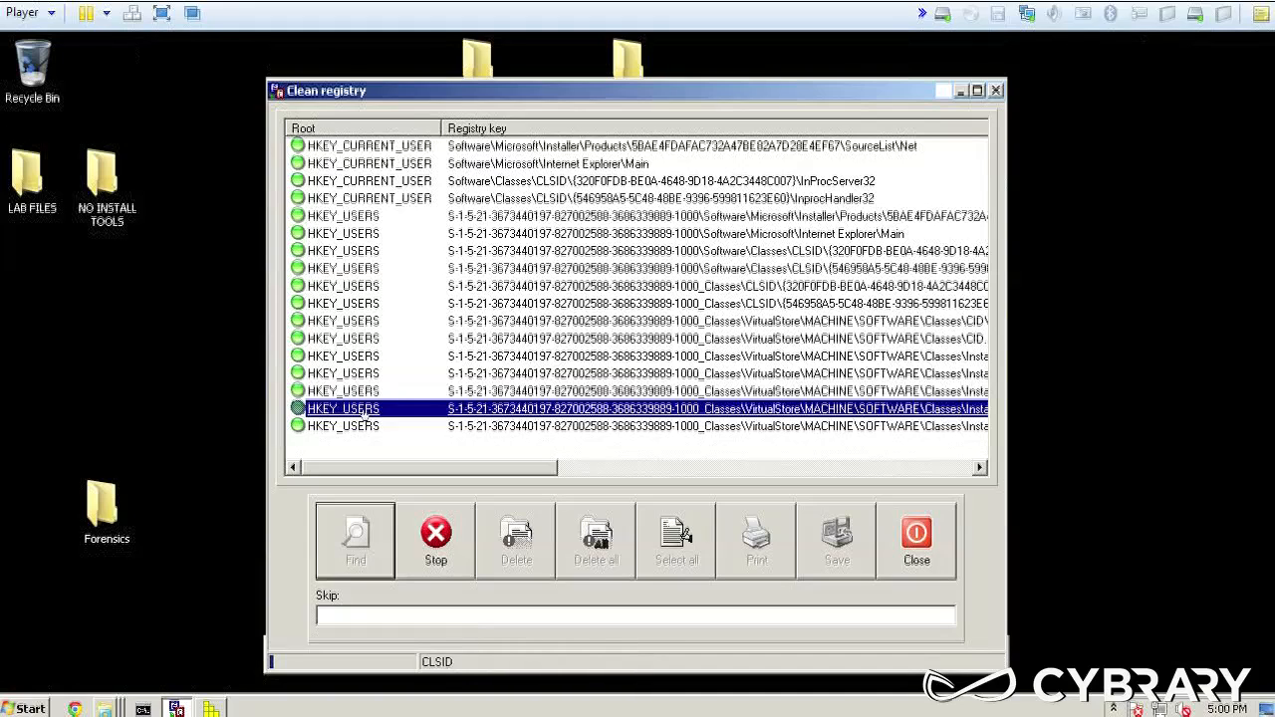
left_click(440, 544)
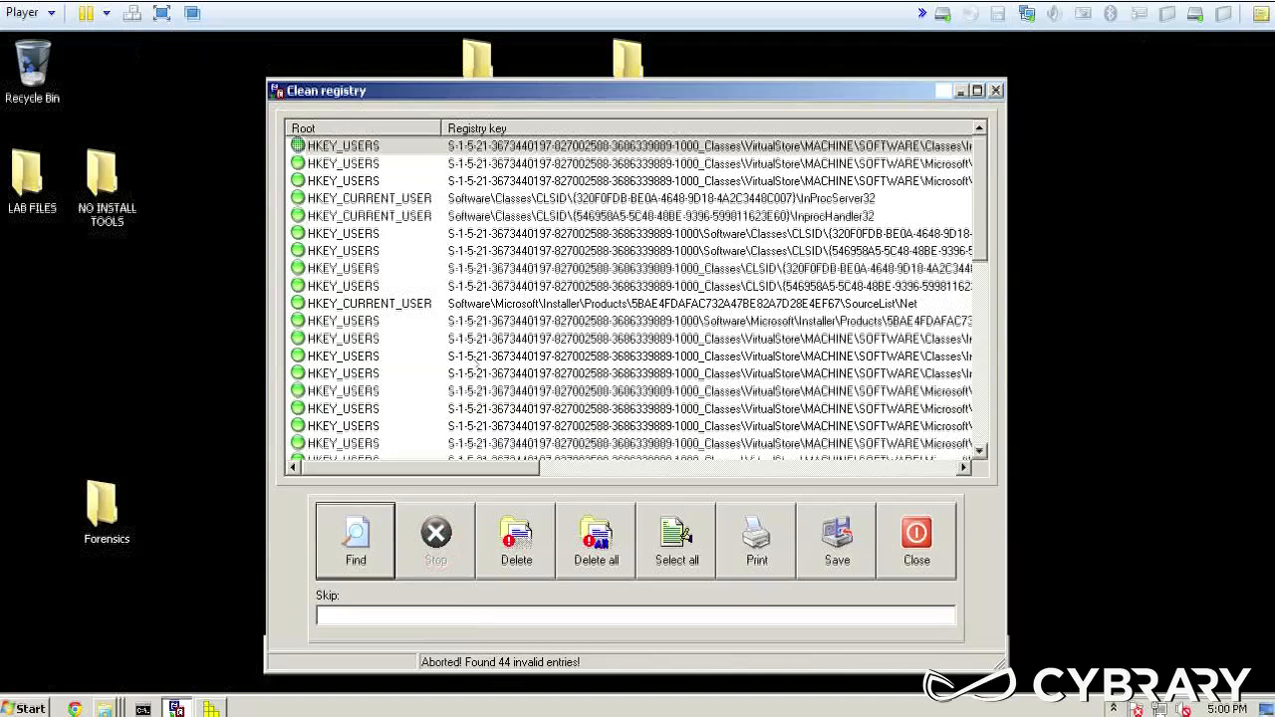
- Select all the invalid registry entries found by the scan and delete them
left_click(687, 538)
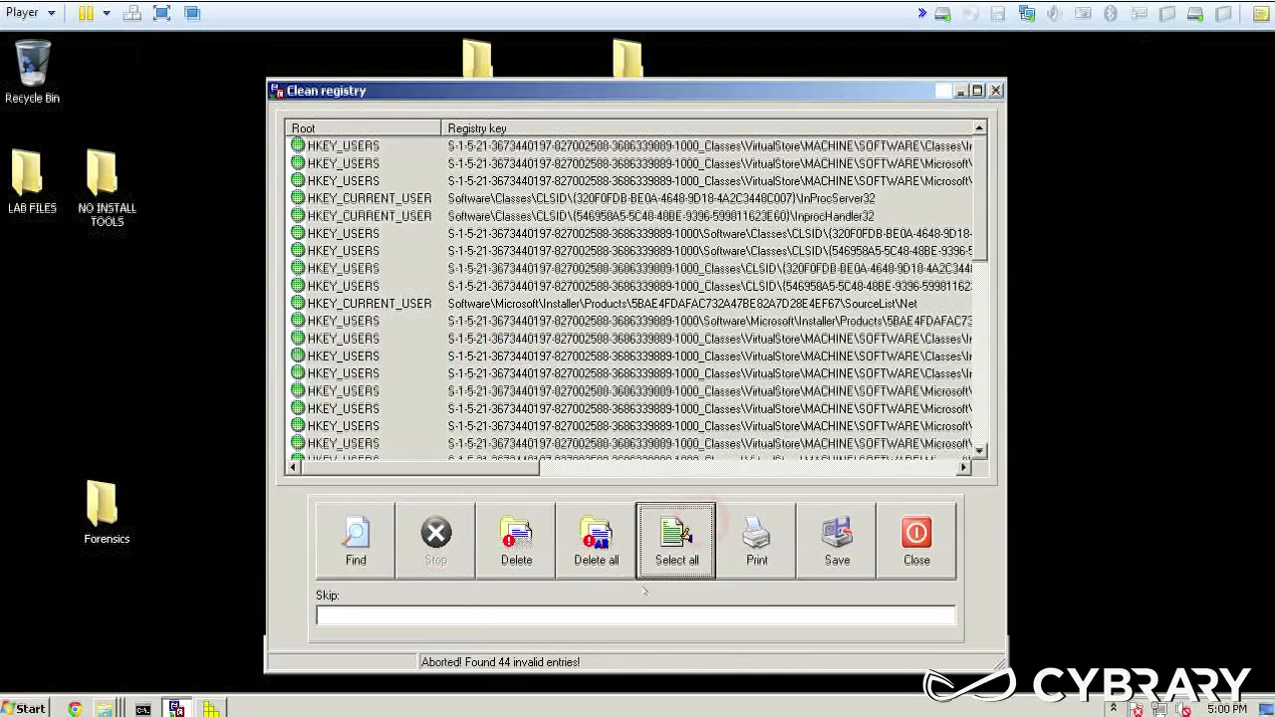
left_click(590, 568)
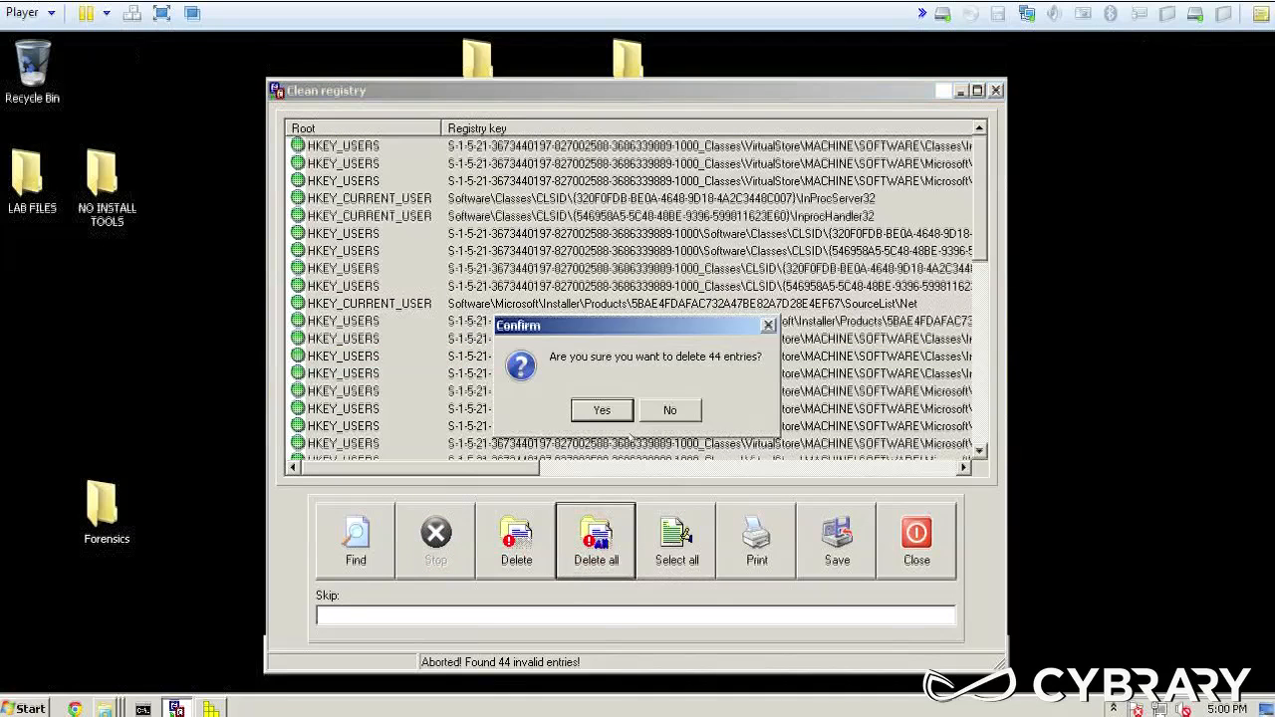
left_click(590, 411)
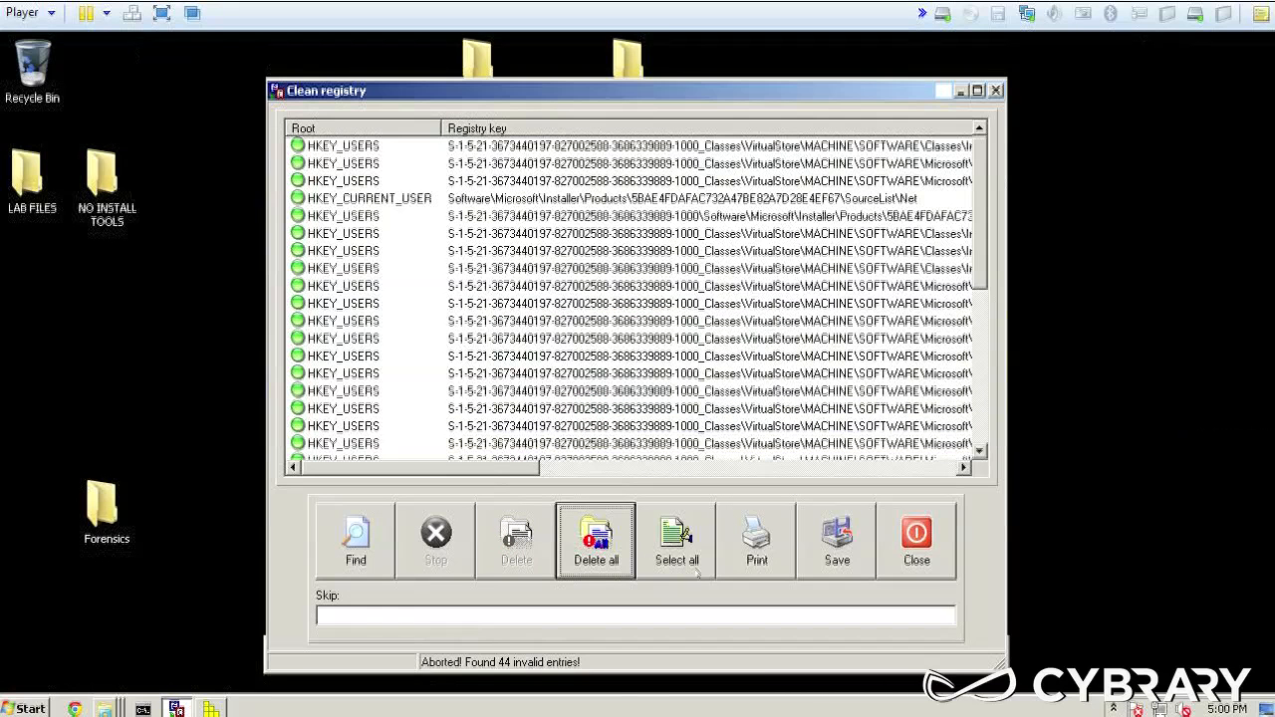
- Repeat the deletion of all the invalid registry entries still listed
left_click(596, 543)
left_click(596, 410)
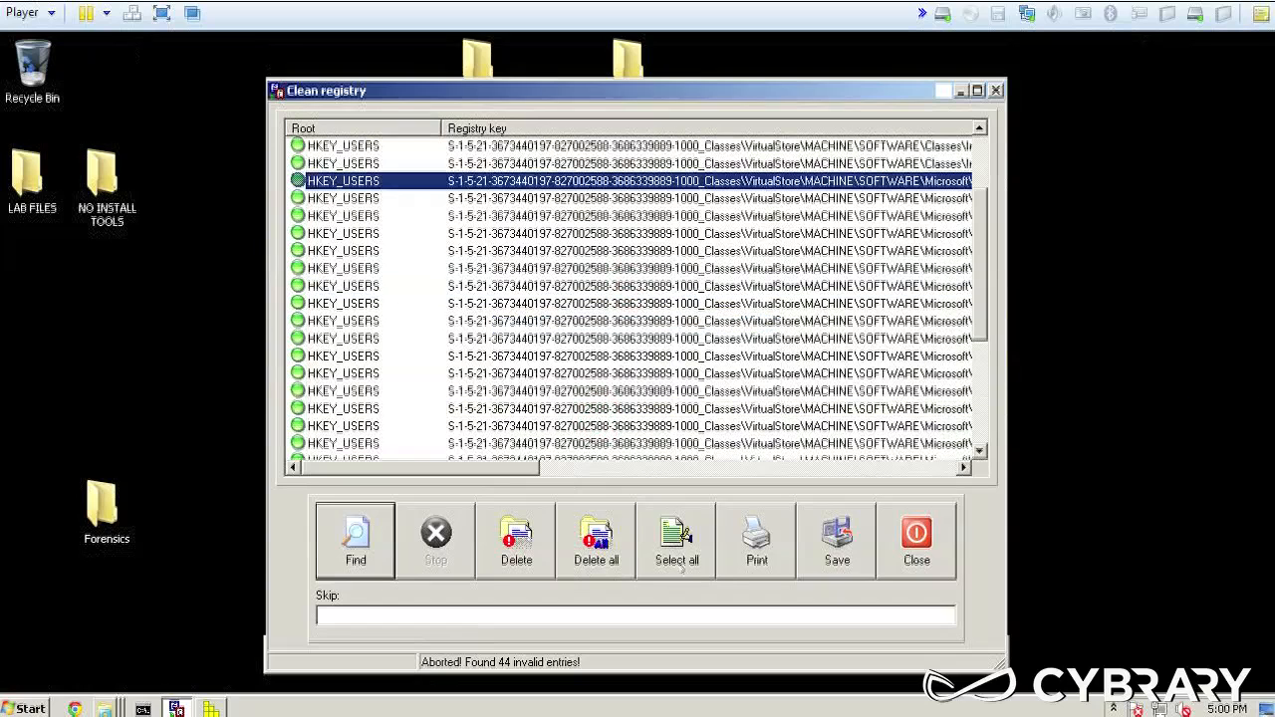
left_click(646, 546)
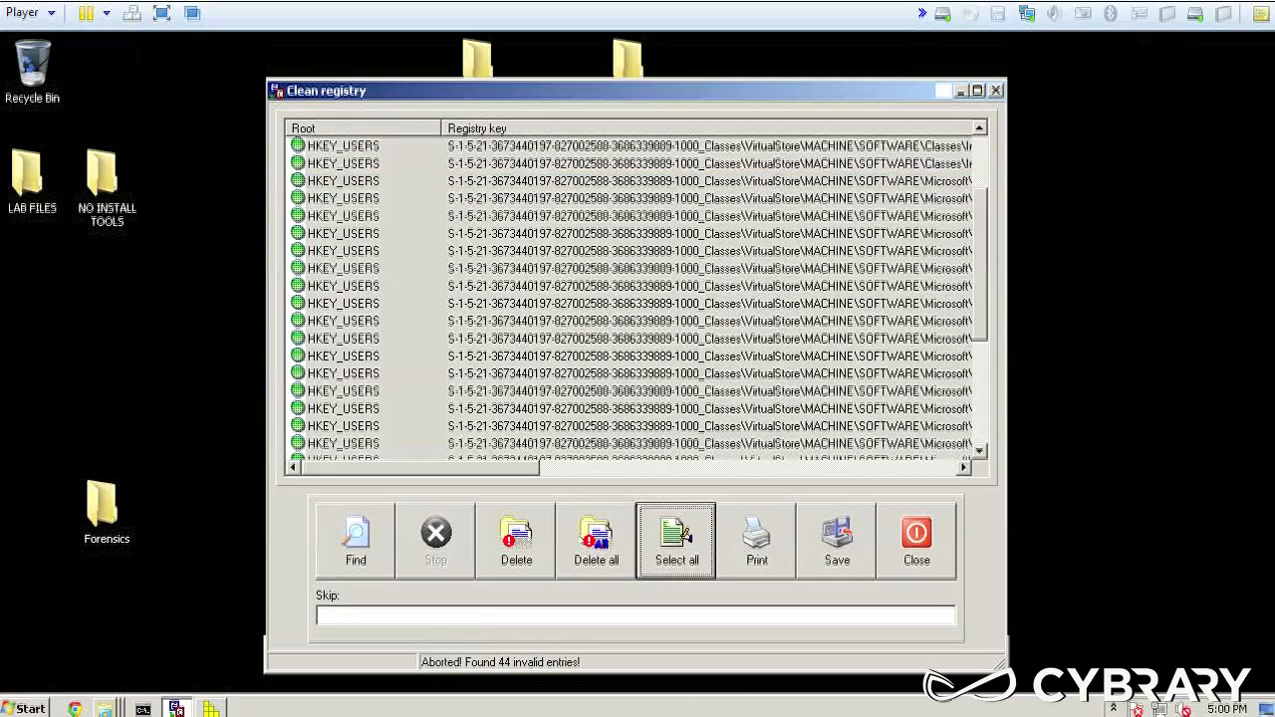
left_click(595, 543)
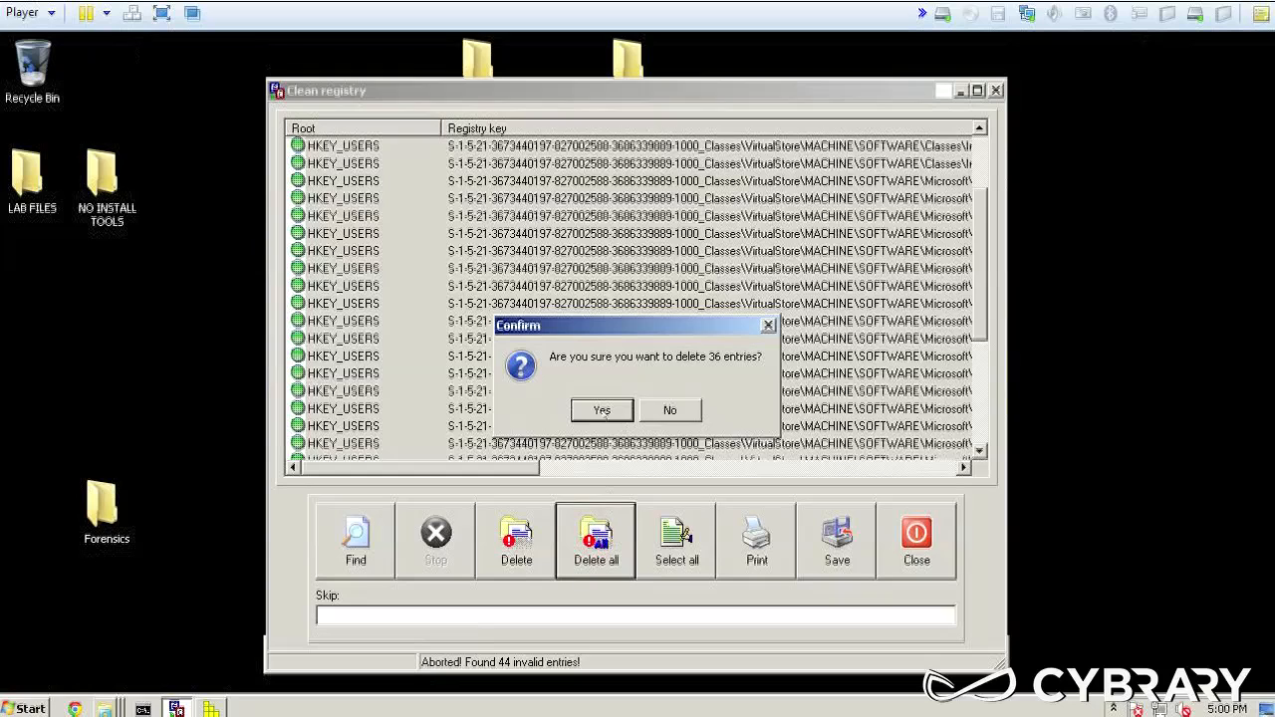
left_click(598, 408)
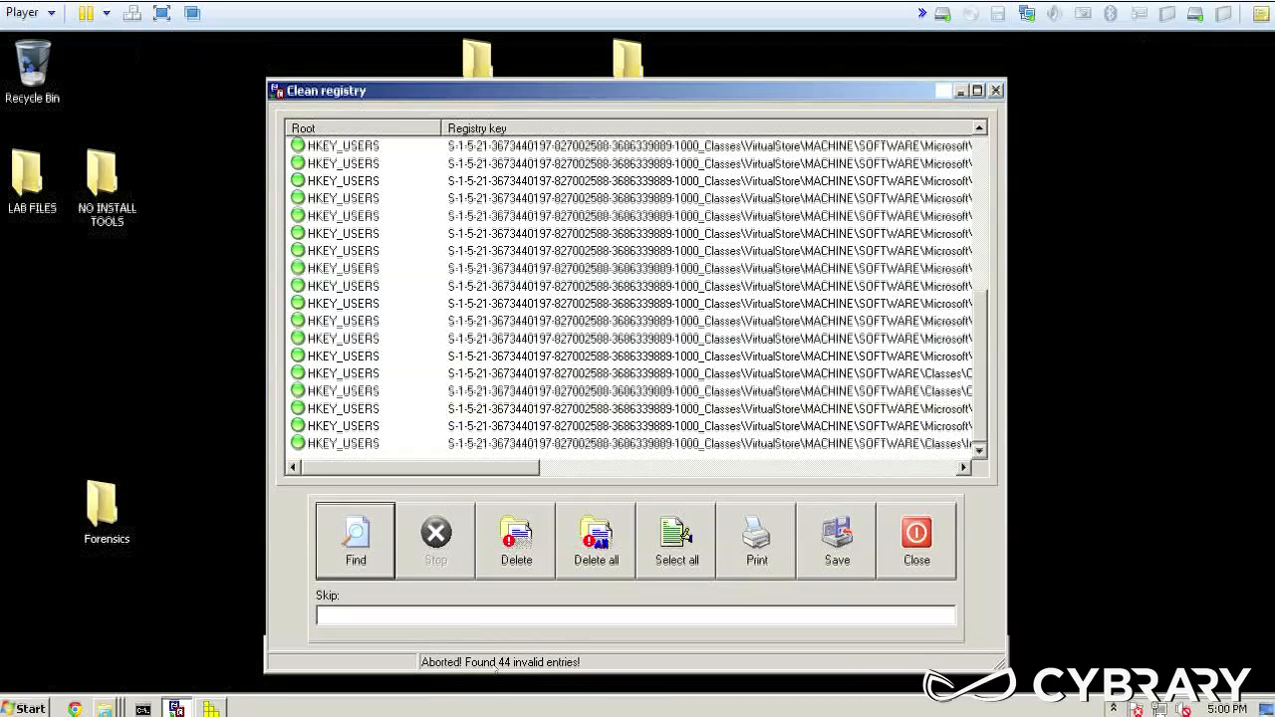
left_click(703, 301)
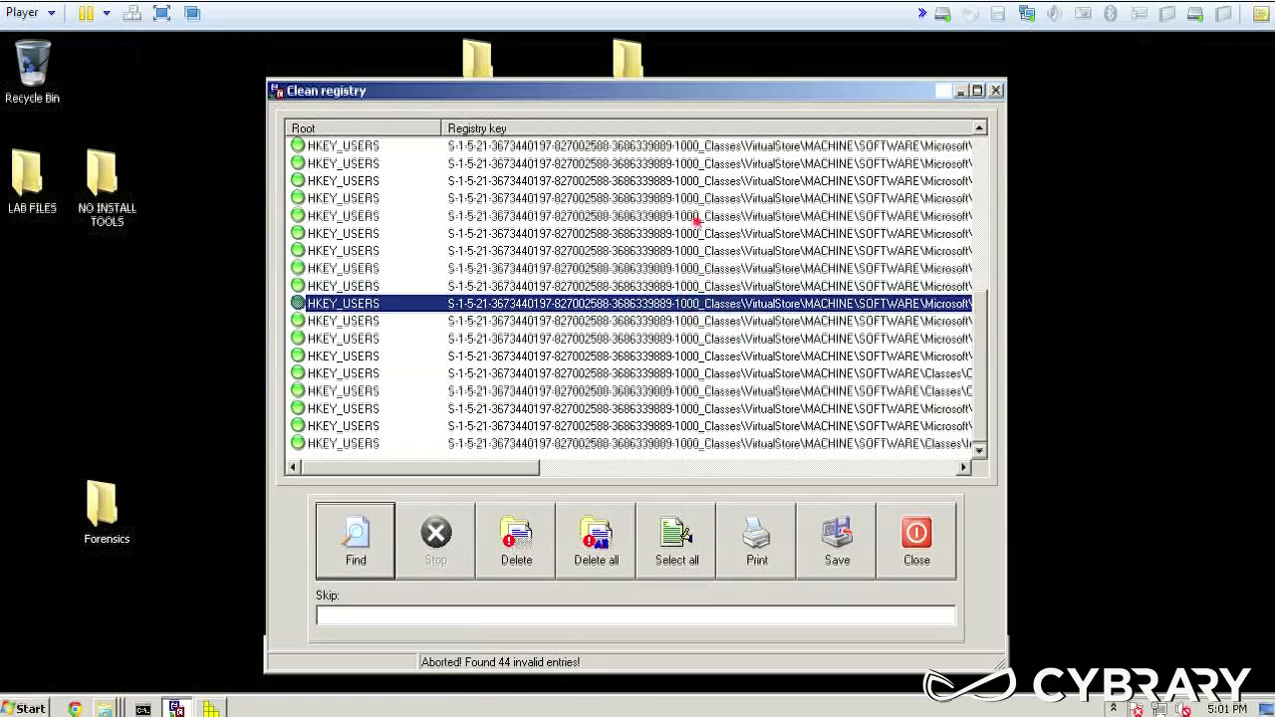
left_click(695, 218, "shift")
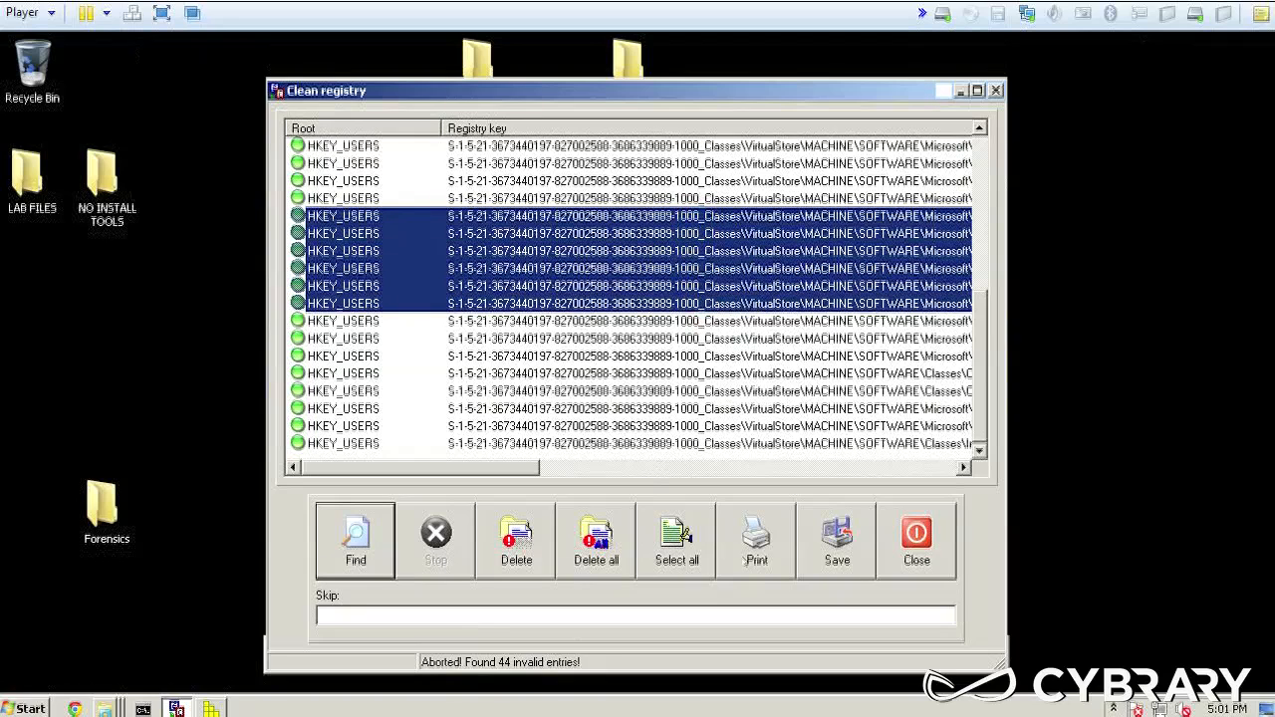
left_click(609, 543)
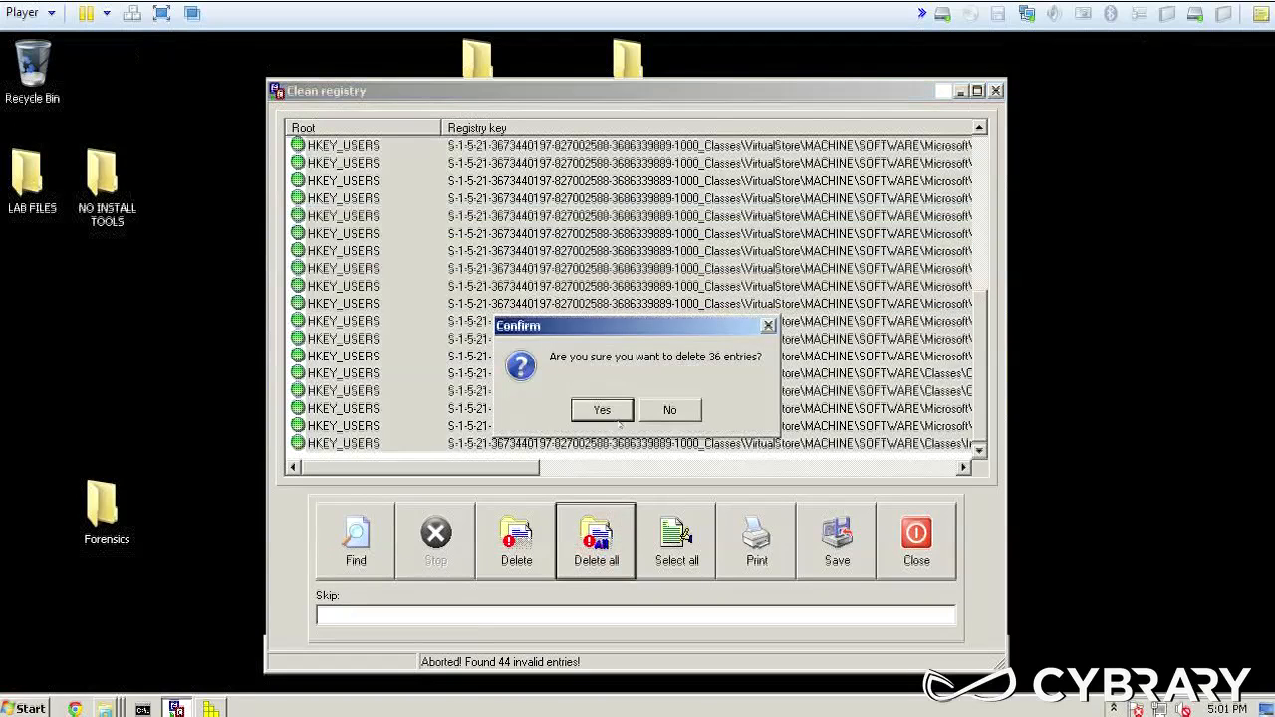
left_click(594, 407)
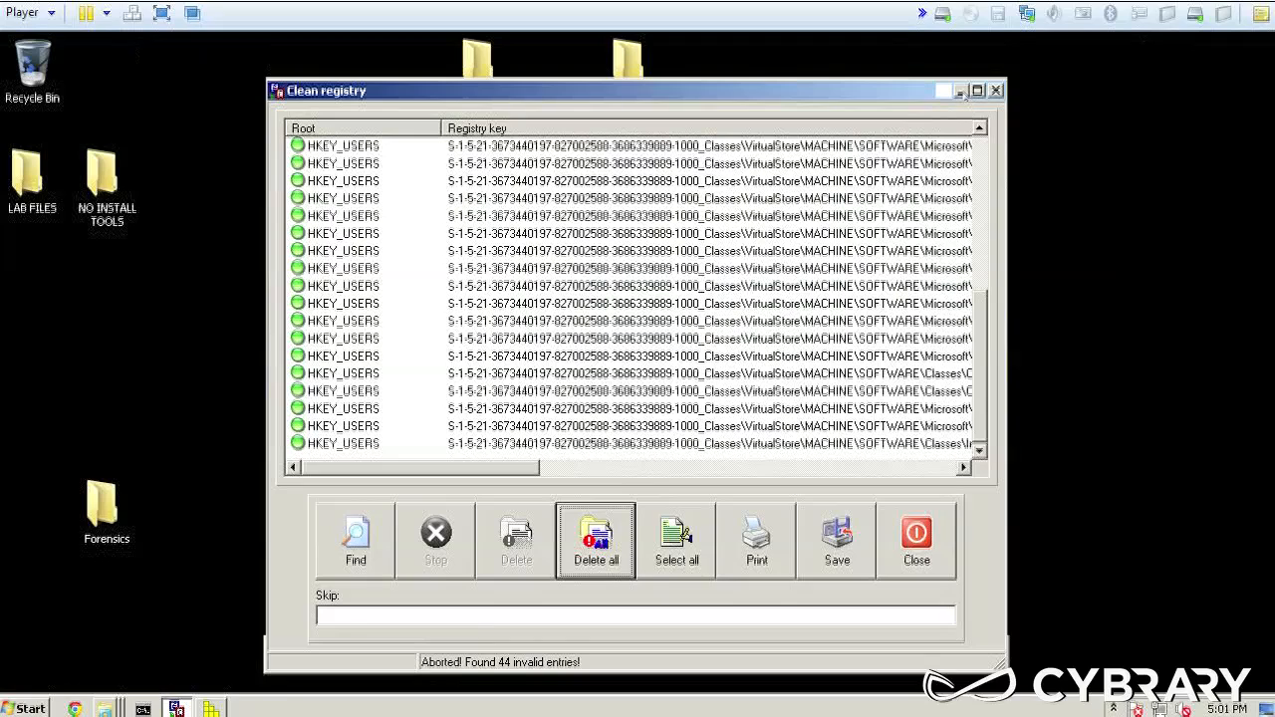
- Minimize the registry cleaner, take the second registry shot in Regshot and compare it with the first
left_click(962, 92)
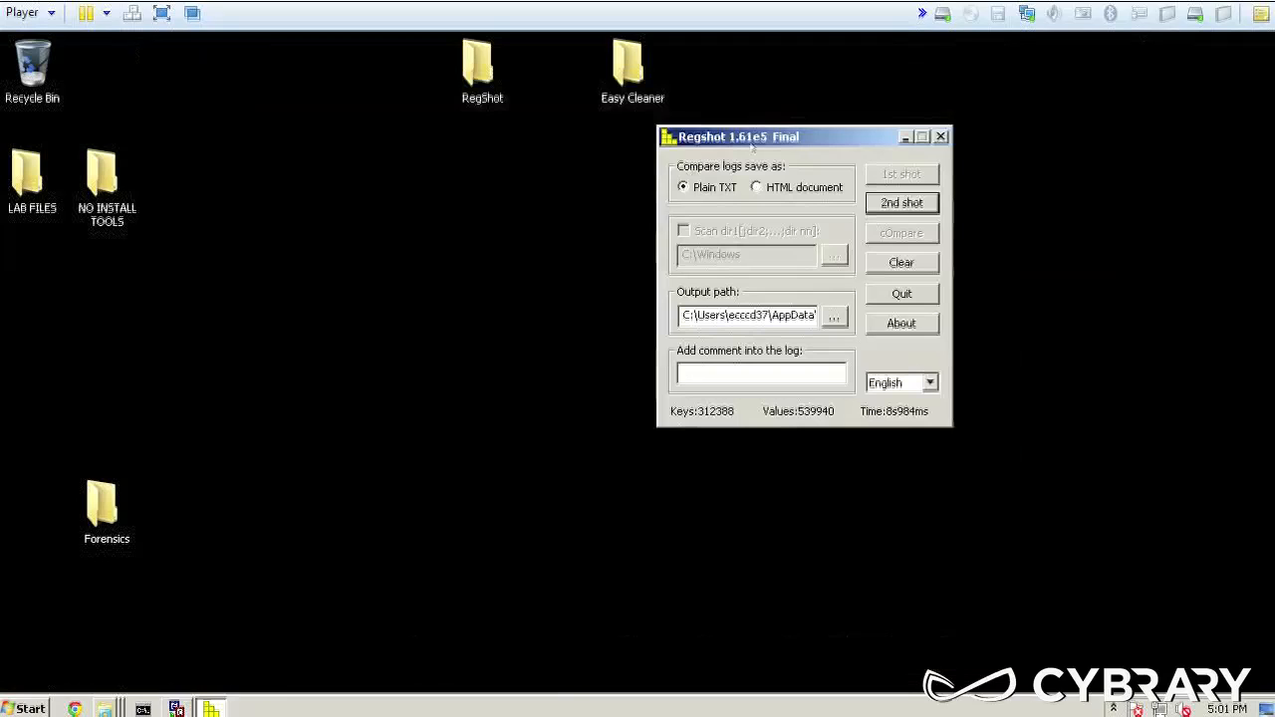
left_click(914, 203)
left_click(915, 211)
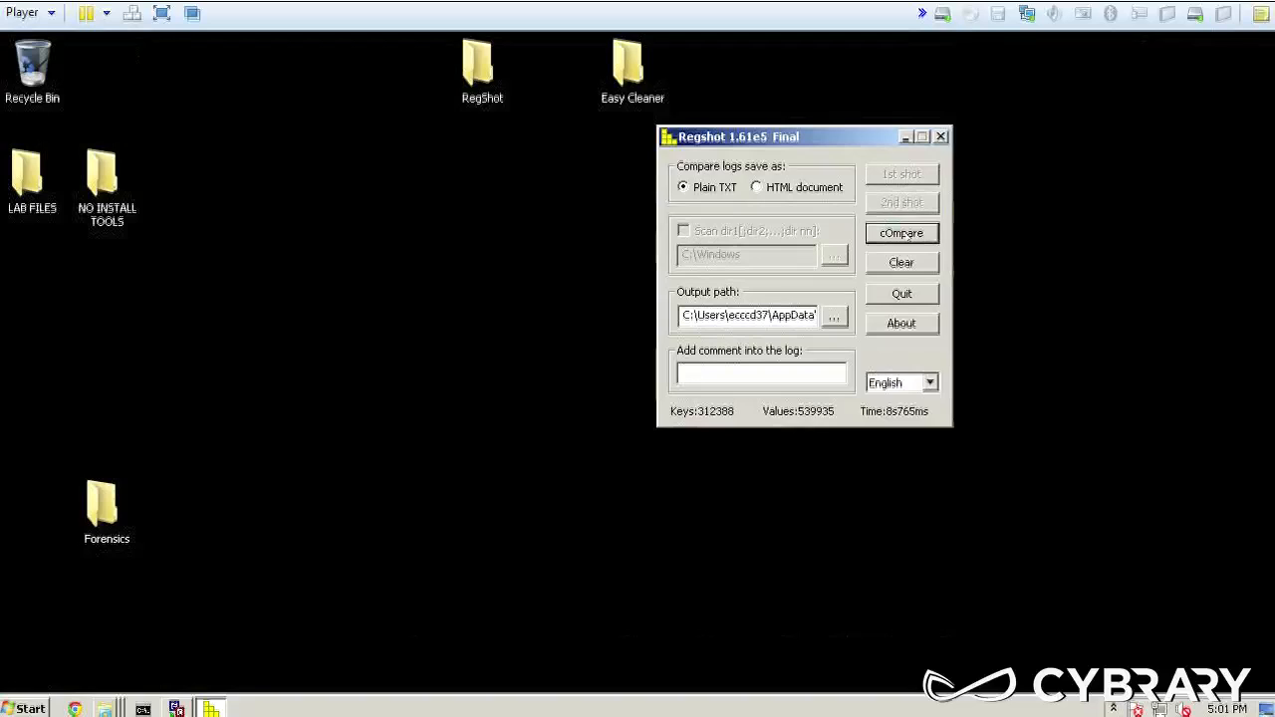
left_click(907, 233)
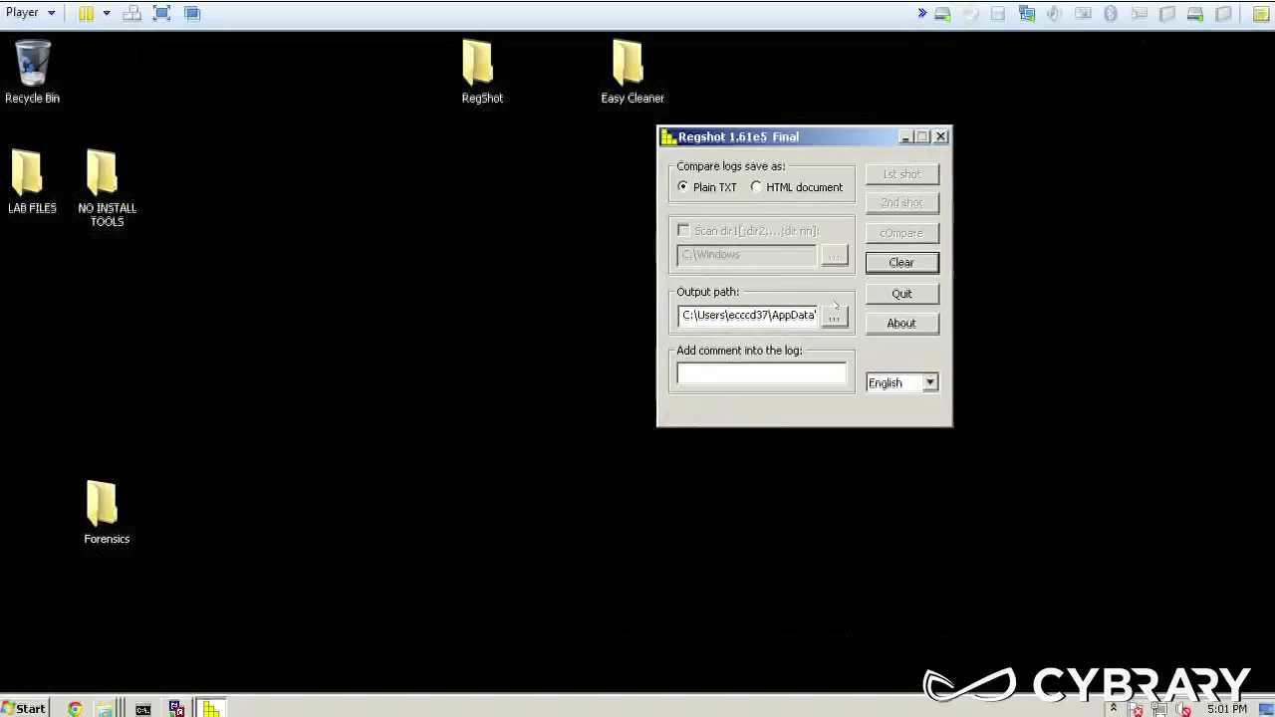
- Check the full output path in Regshot and set the comparison log format to HTML document
left_click_drag(692, 316, 823, 337)
left_click(771, 319)
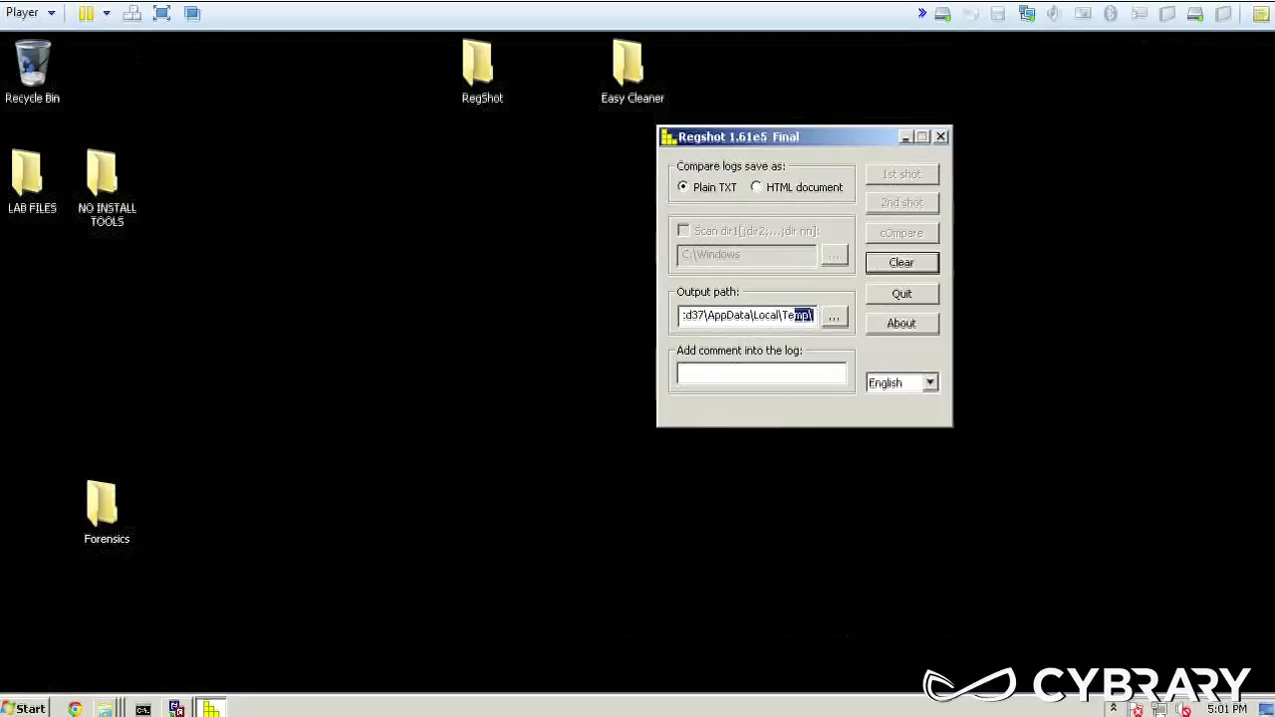
double_click(764, 316)
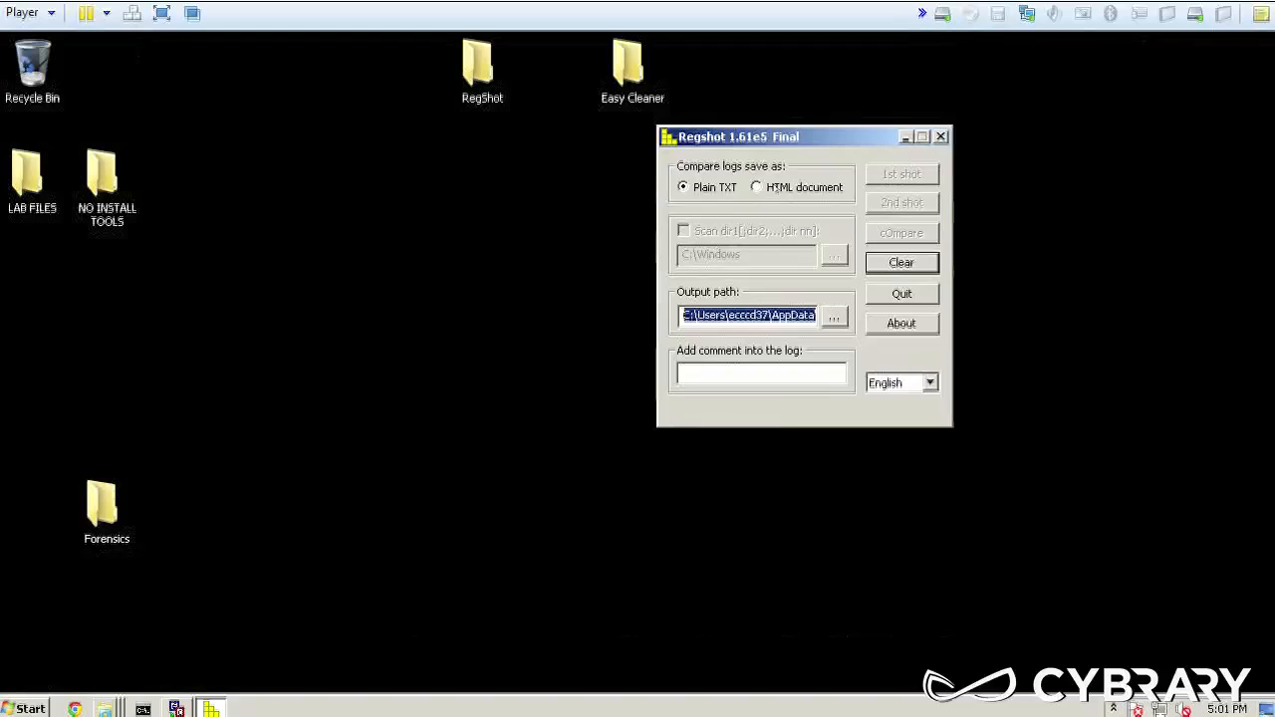
left_click(773, 187)
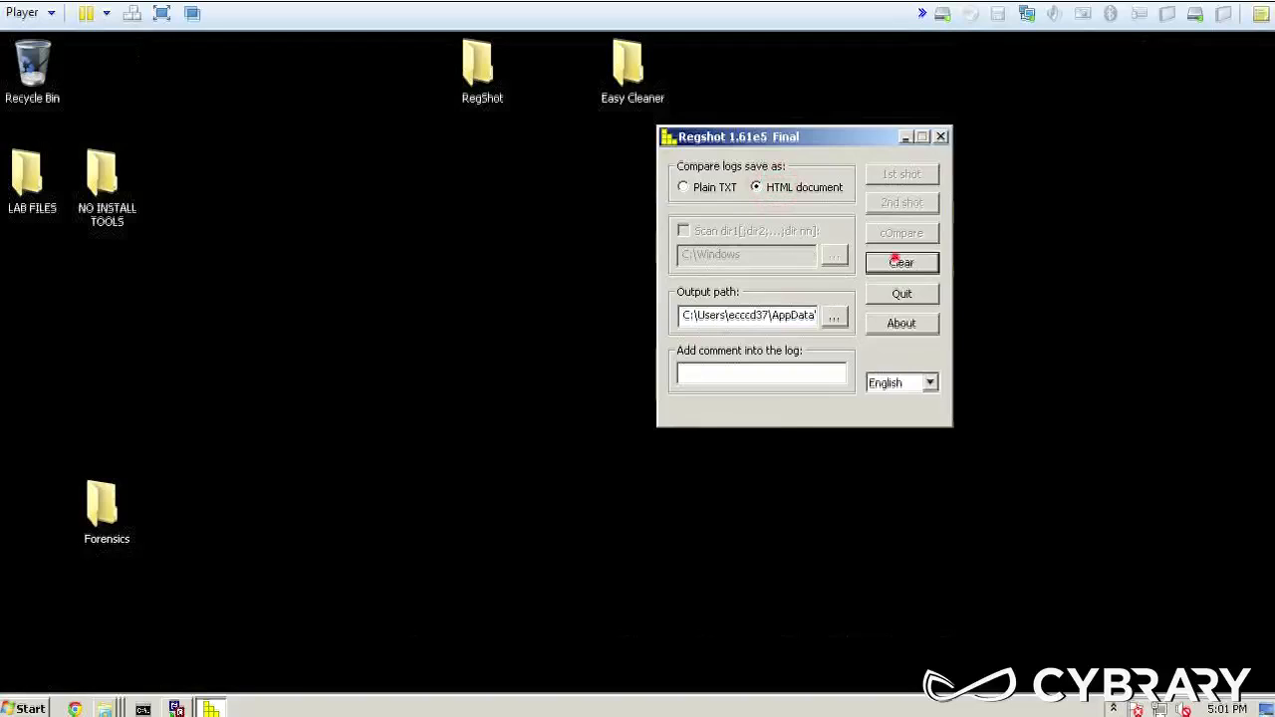
- Clear the second shot, retake it and try to compare it with the first shot
left_click(902, 263)
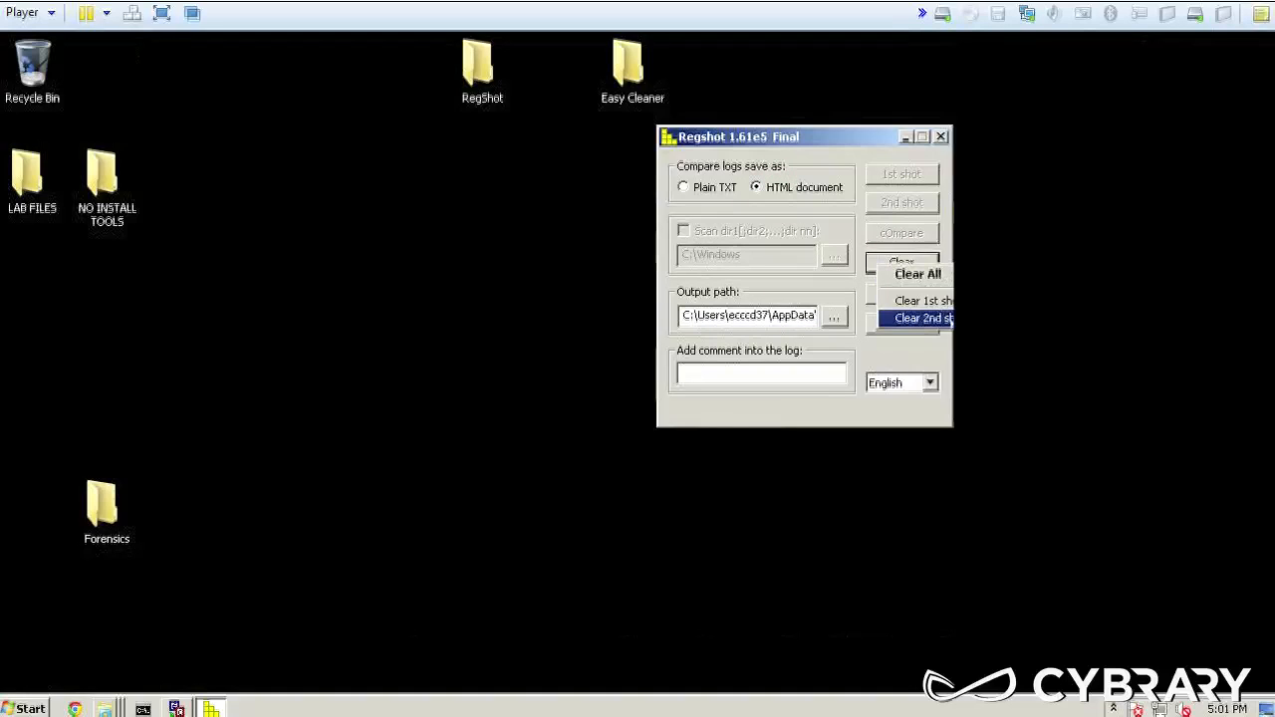
left_click(940, 317)
left_click(902, 202)
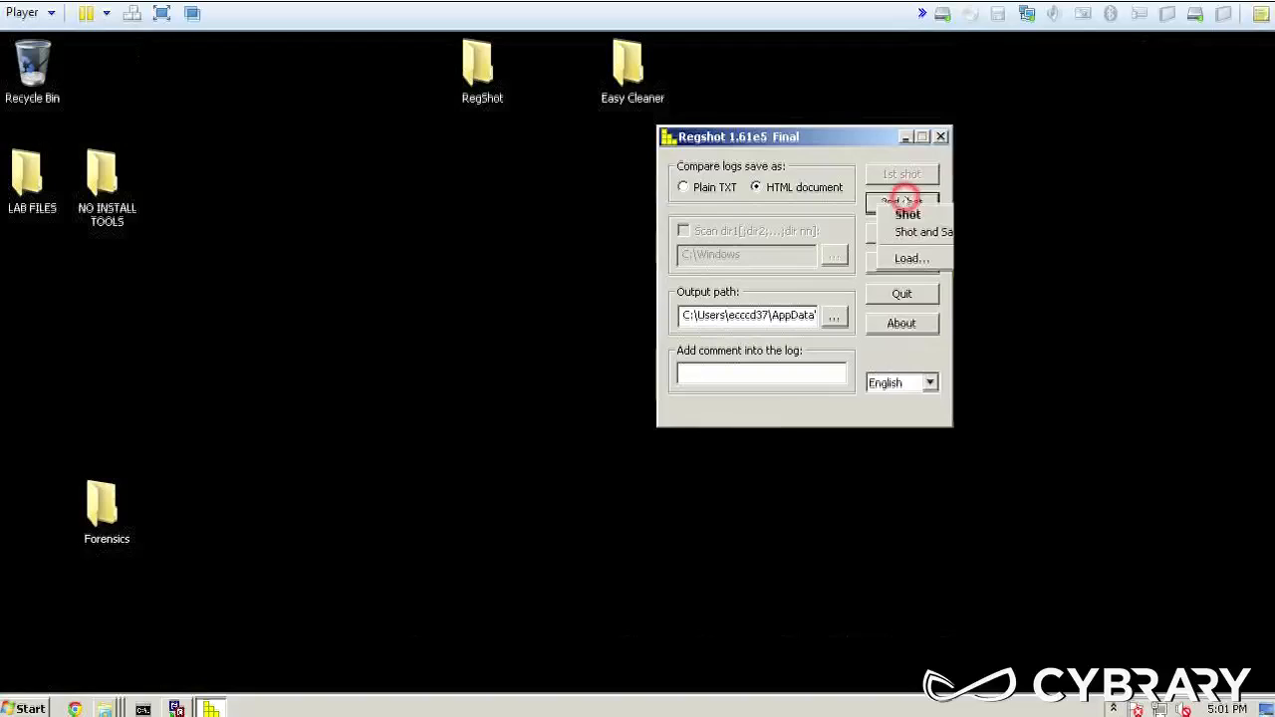
left_click(921, 214)
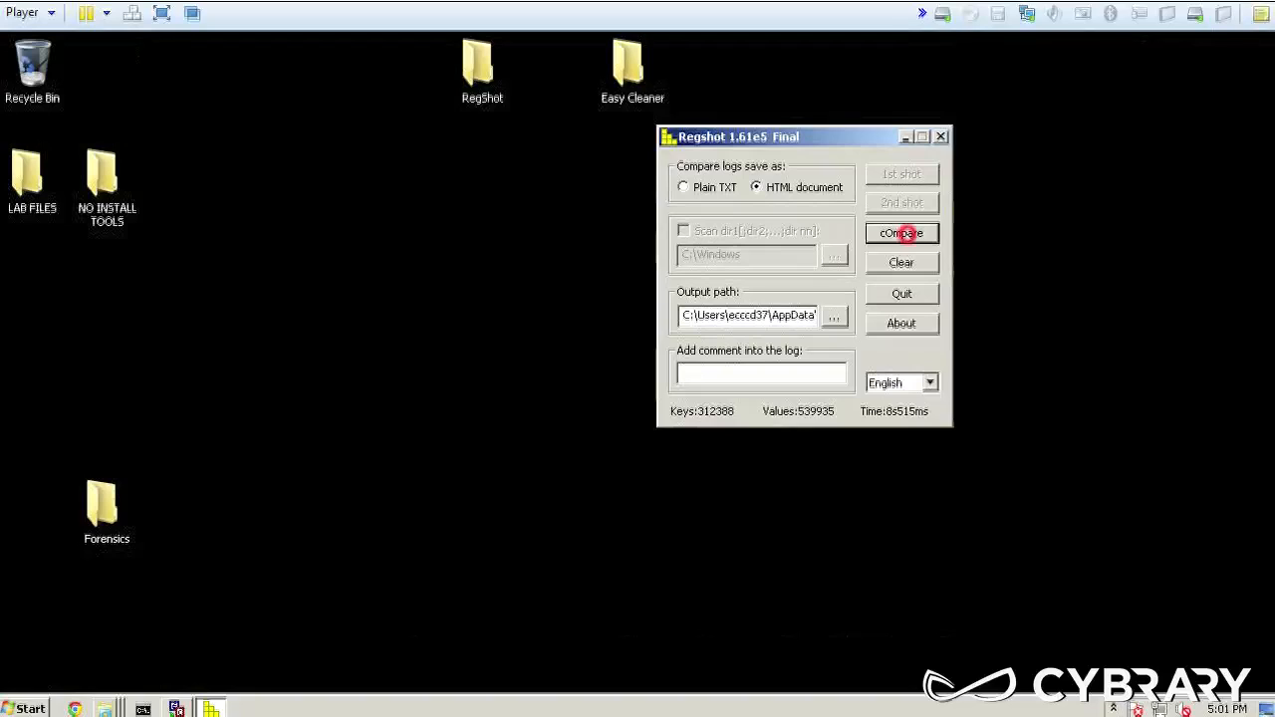
left_click(907, 233)
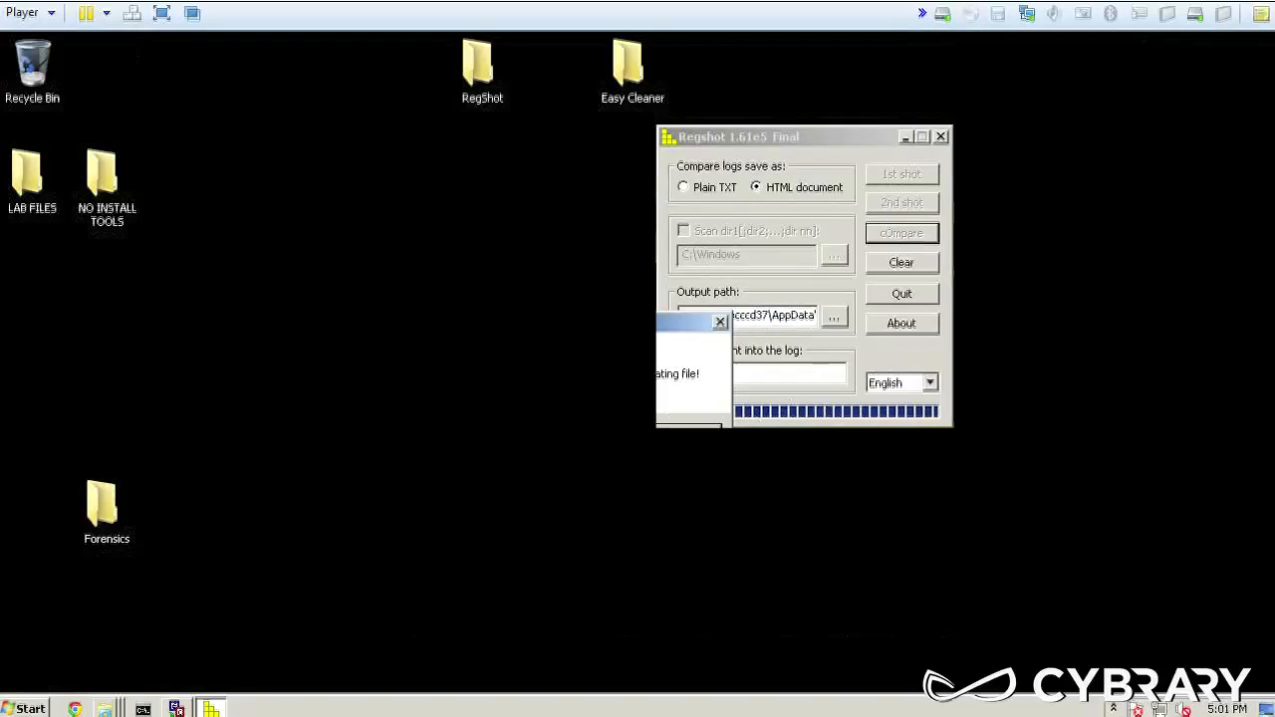
left_click(682, 433)
- Browse to the LABS folder on the local disk and set the output path to C:\LABS
left_click(825, 316)
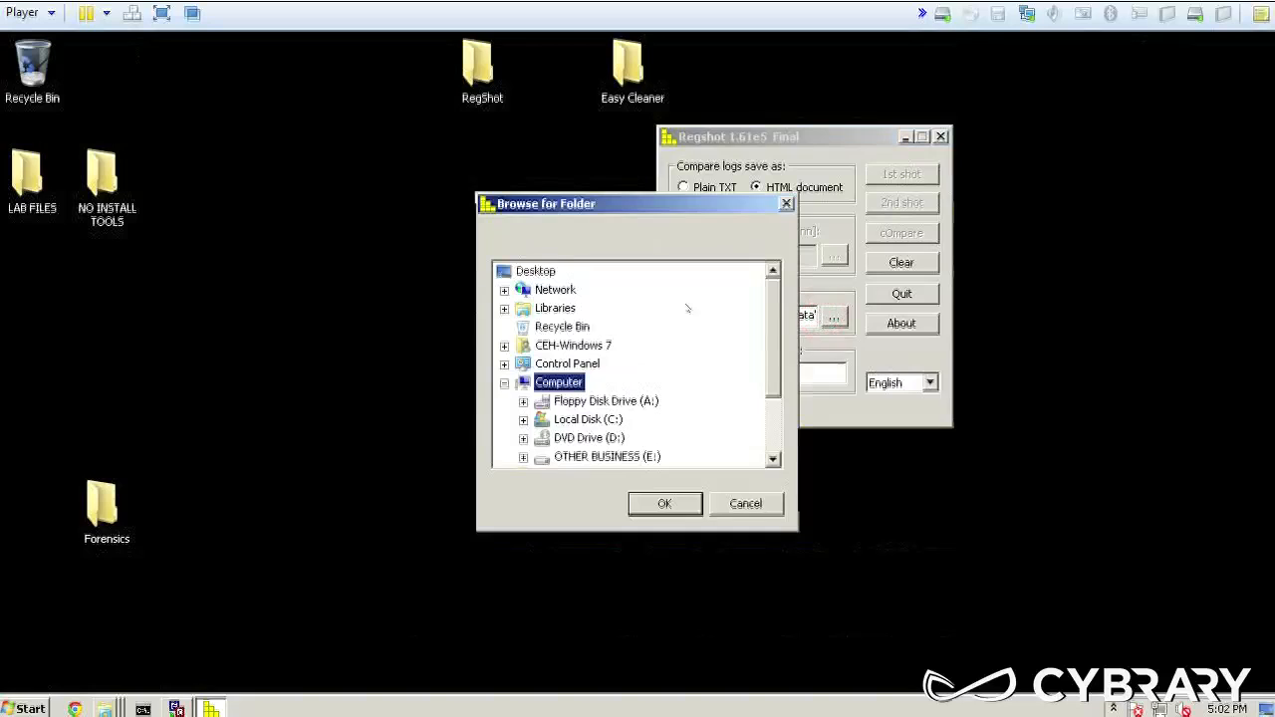
left_click(522, 420)
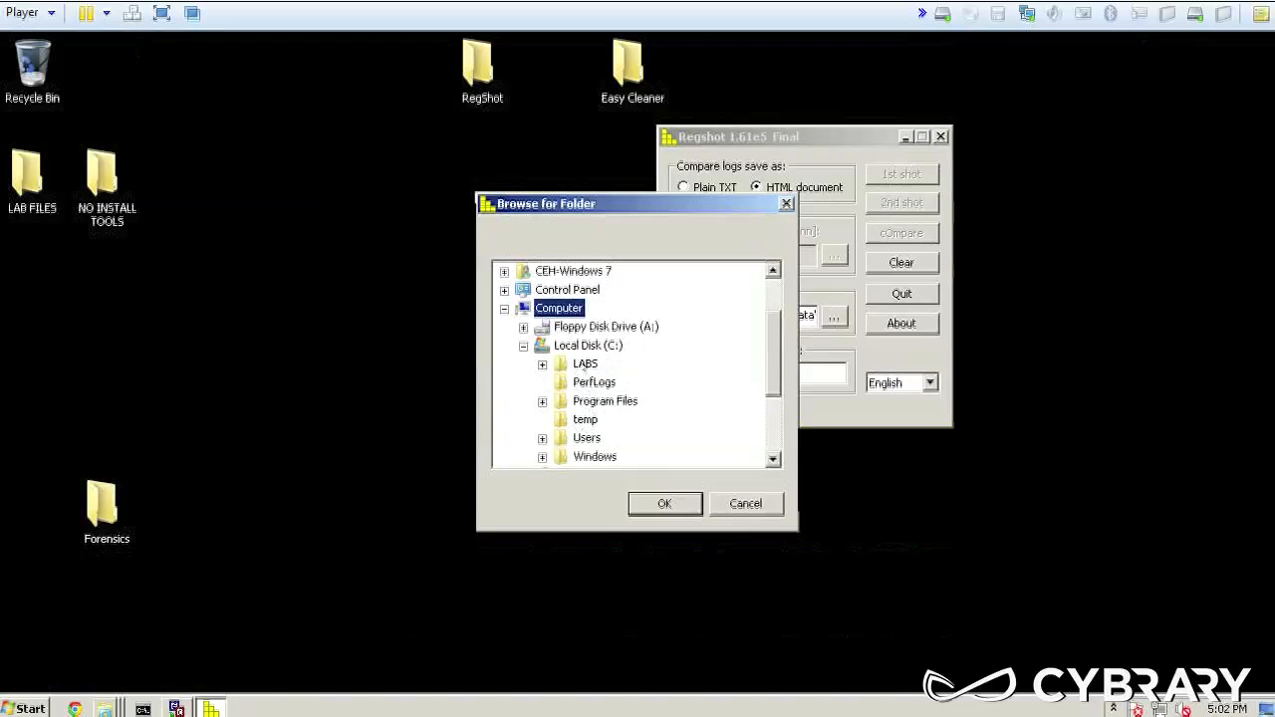
left_click(586, 365)
scroll(612, 456, "down", 2)
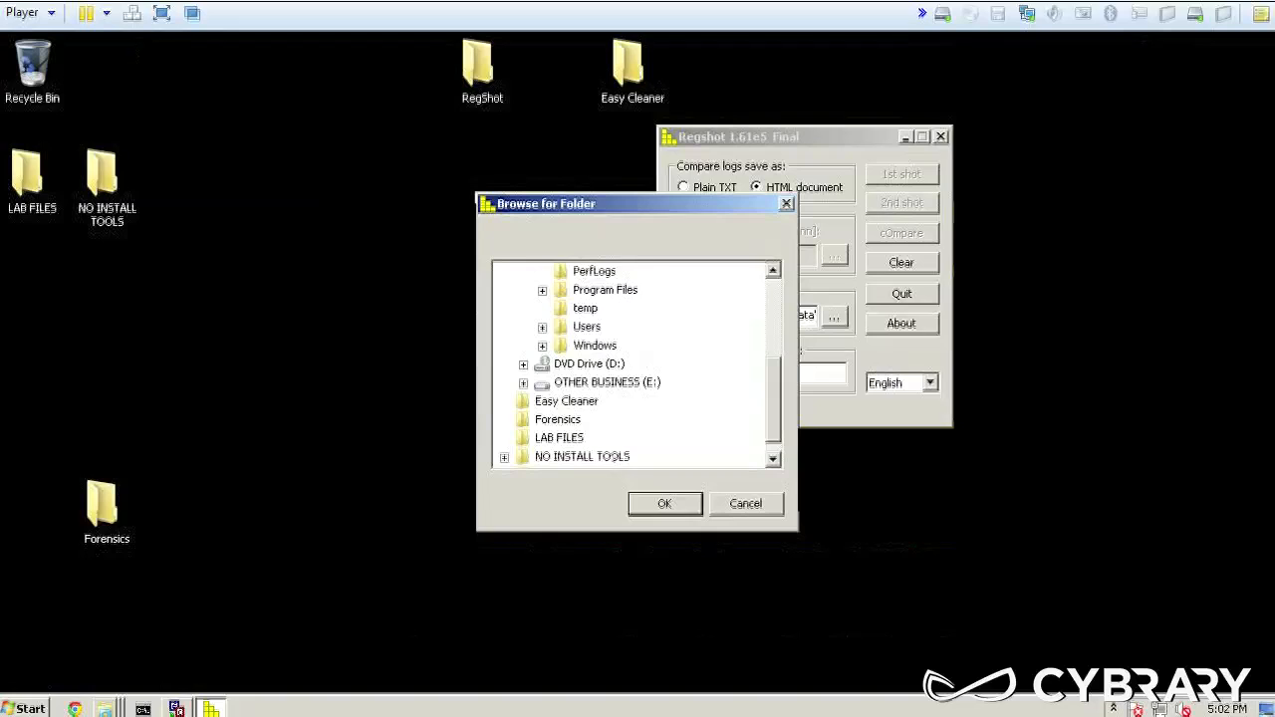
scroll(612, 456, "up", 1)
left_click(663, 504)
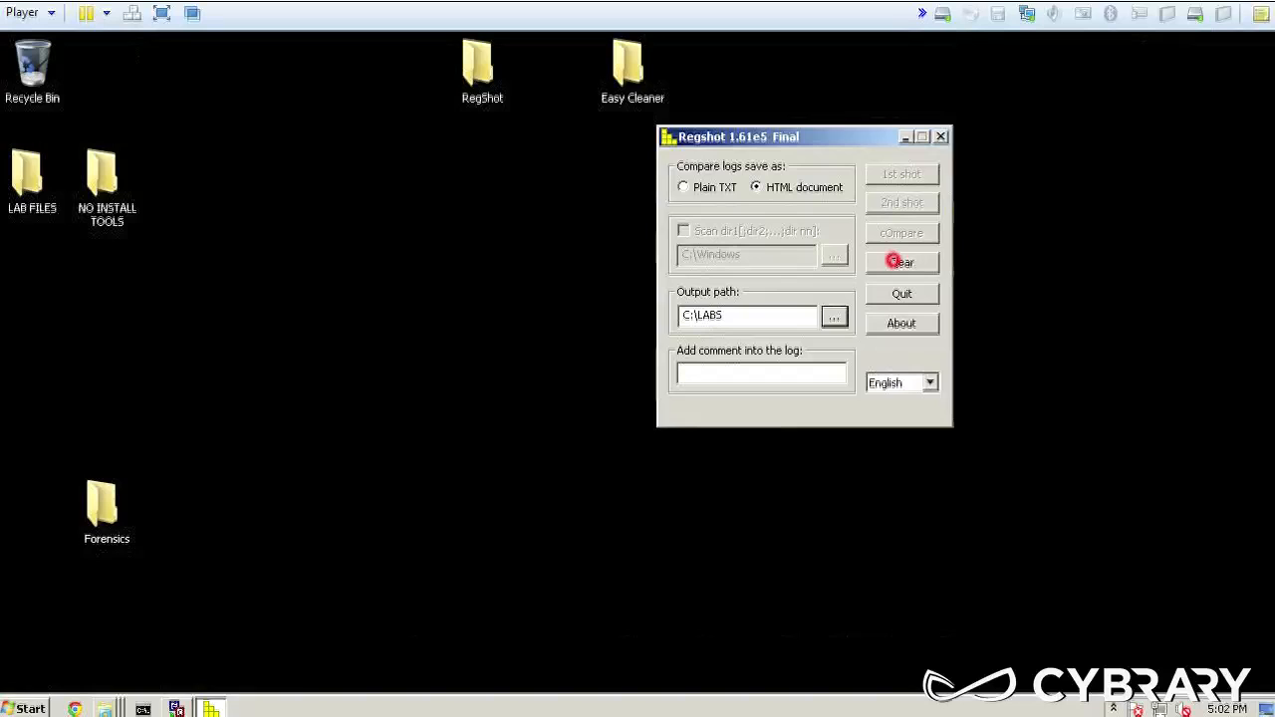
- Clear all existing registry shots and take a new first shot
left_click(894, 261)
left_click(937, 267)
left_click(904, 179)
left_click(905, 188)
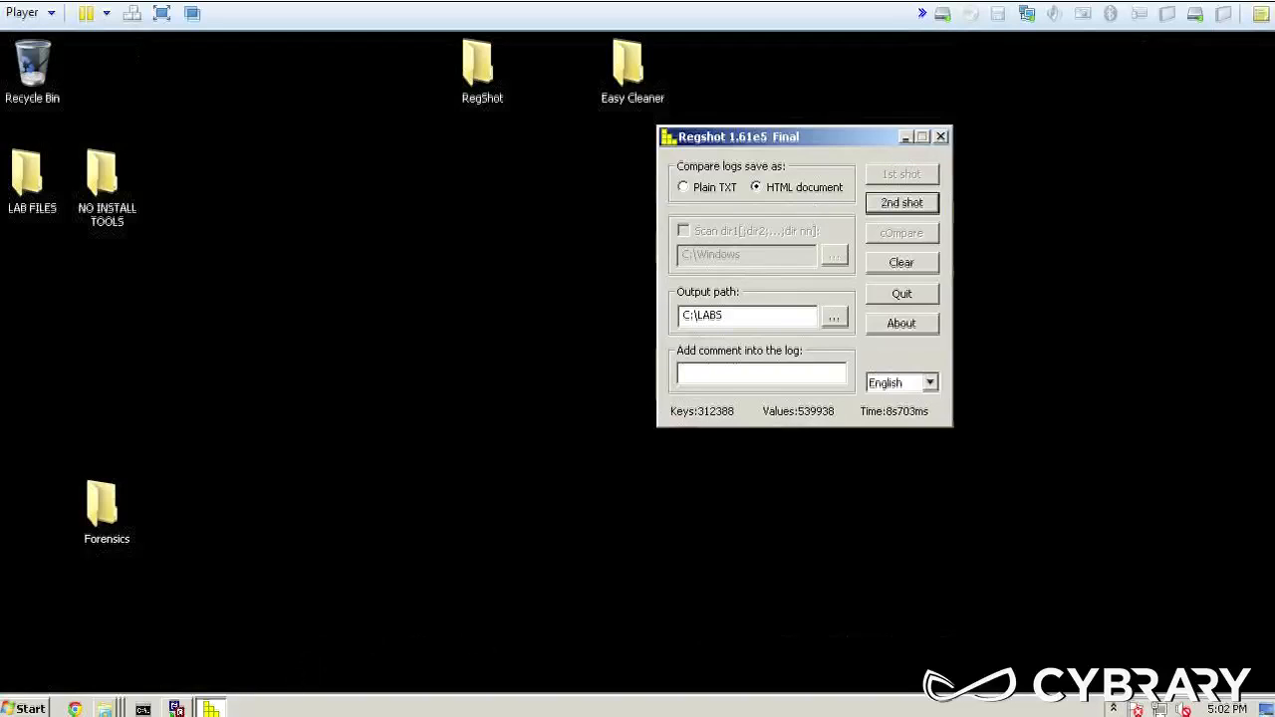
- Switch to EasyCleaner's registry cleaner, scan for invalid entries again and stop the scan early
left_click(177, 706)
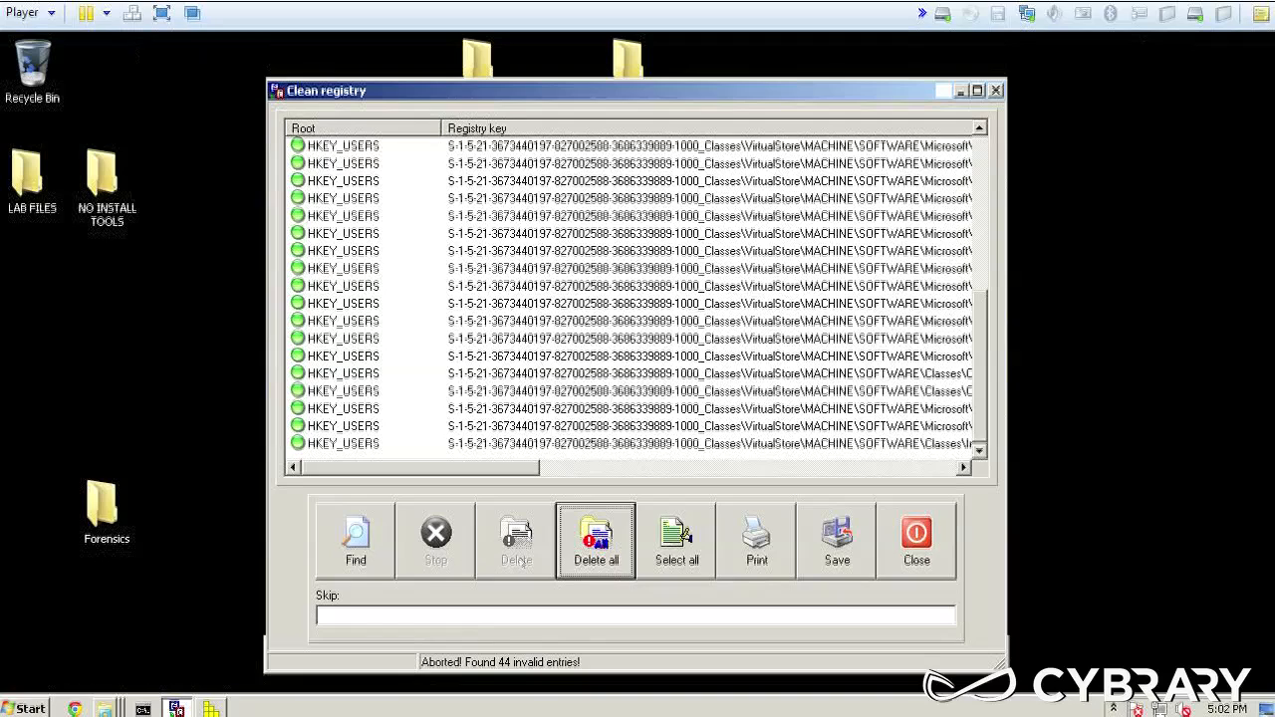
left_click(349, 543)
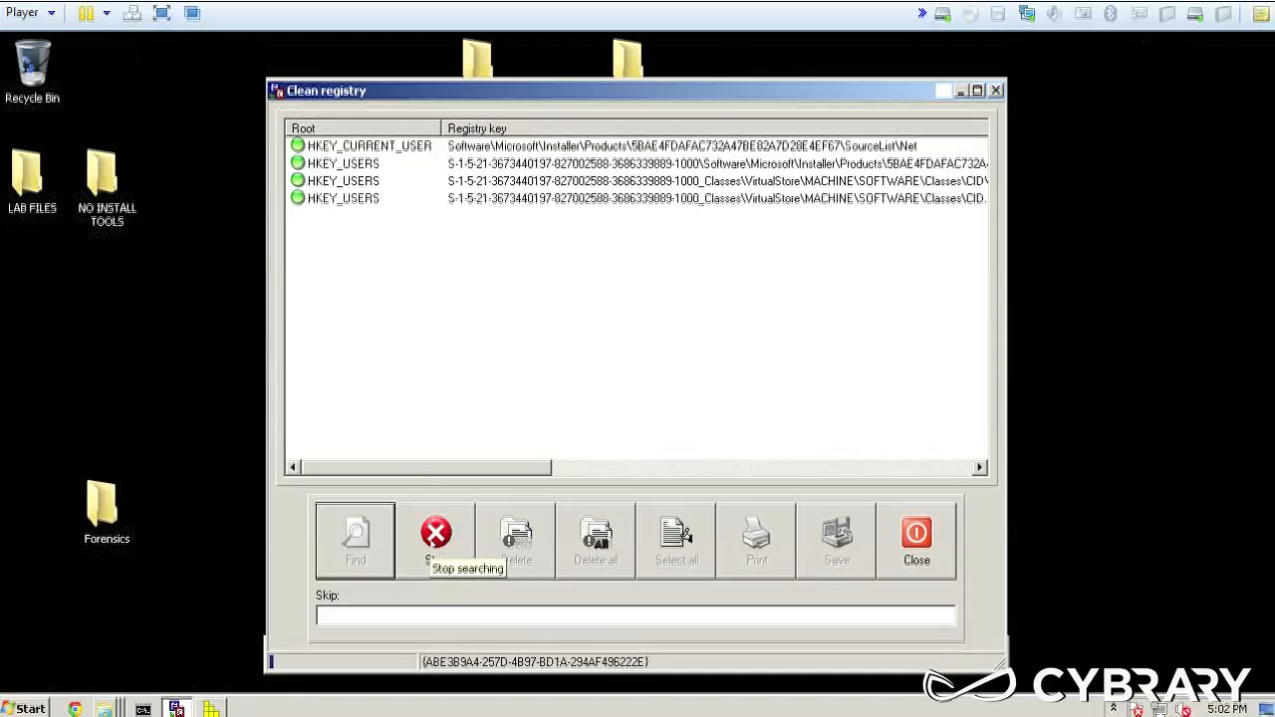
left_click(431, 545)
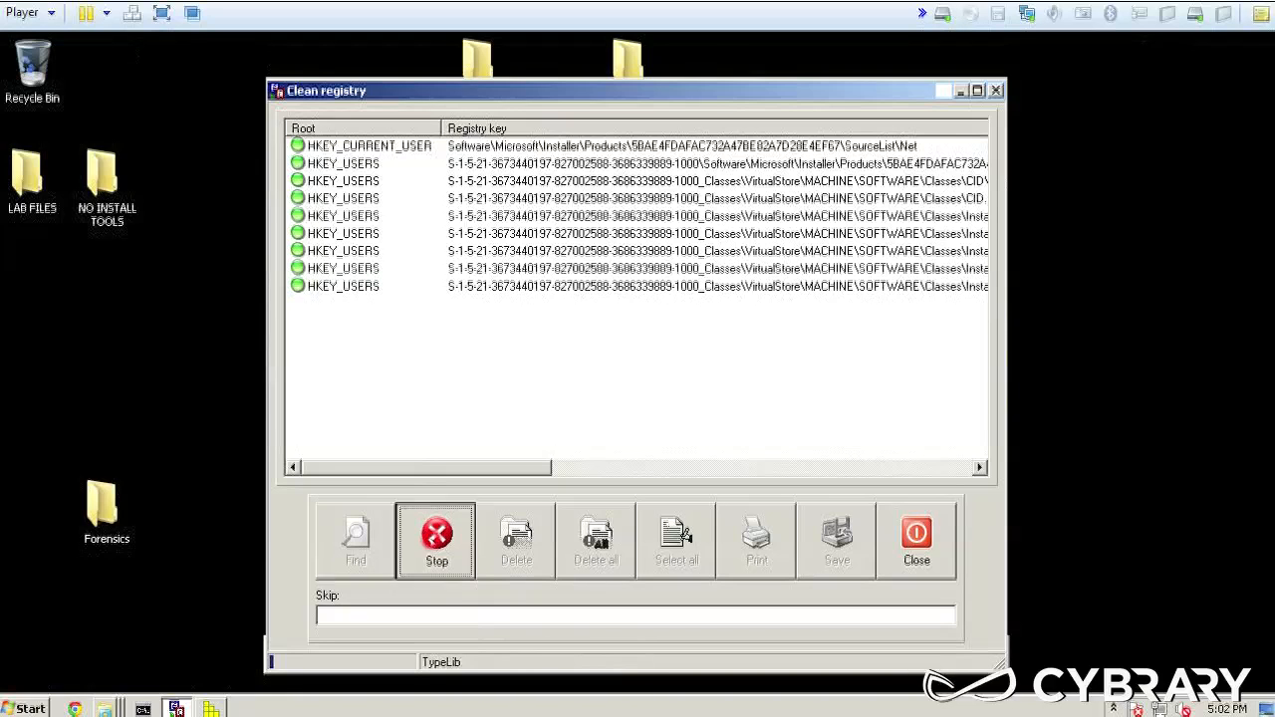
- Select all the invalid entries found by the new scan and delete them, confirming the deletion
left_click(364, 270)
key("Delete")
left_click(358, 287)
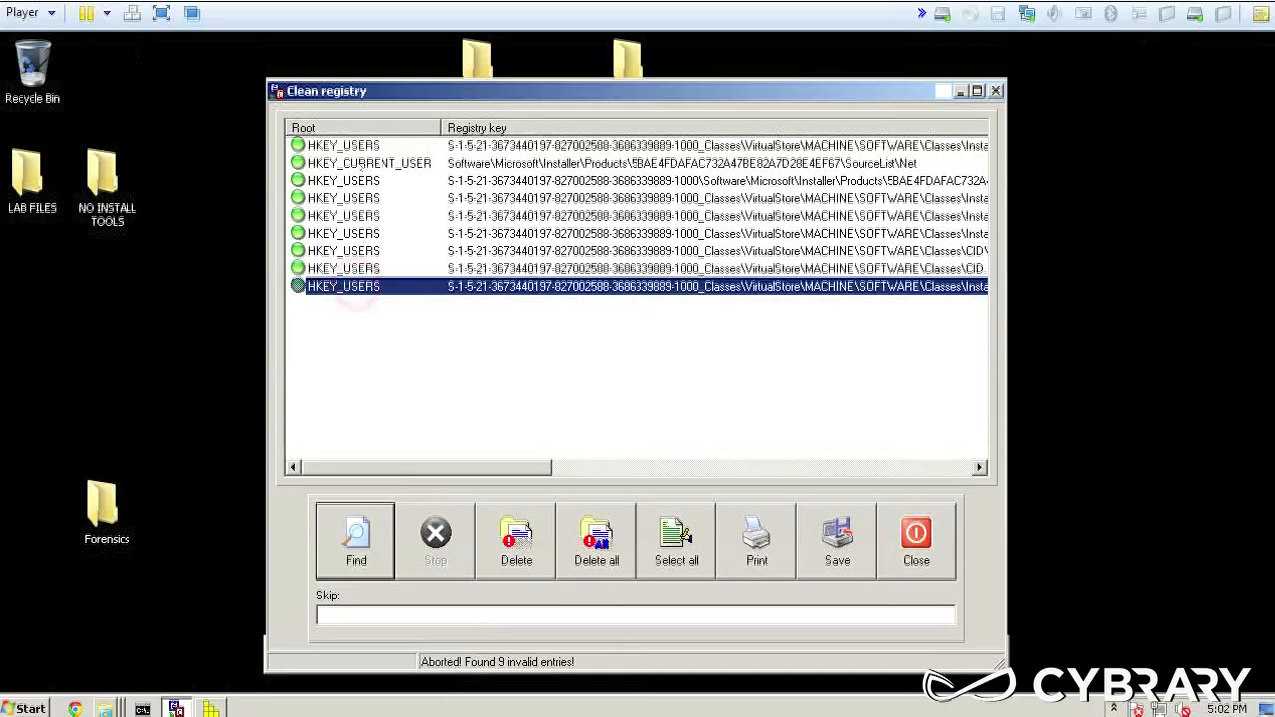
left_click(357, 144, "shift")
left_click(602, 549)
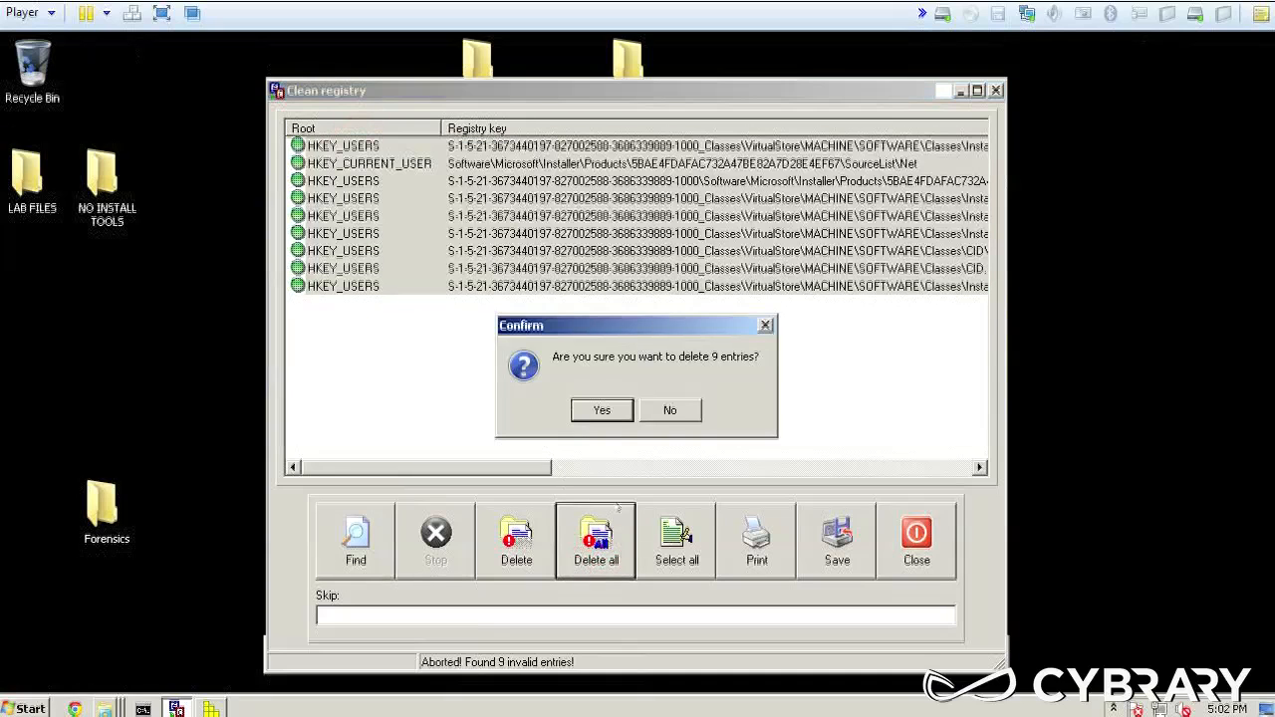
left_click(603, 411)
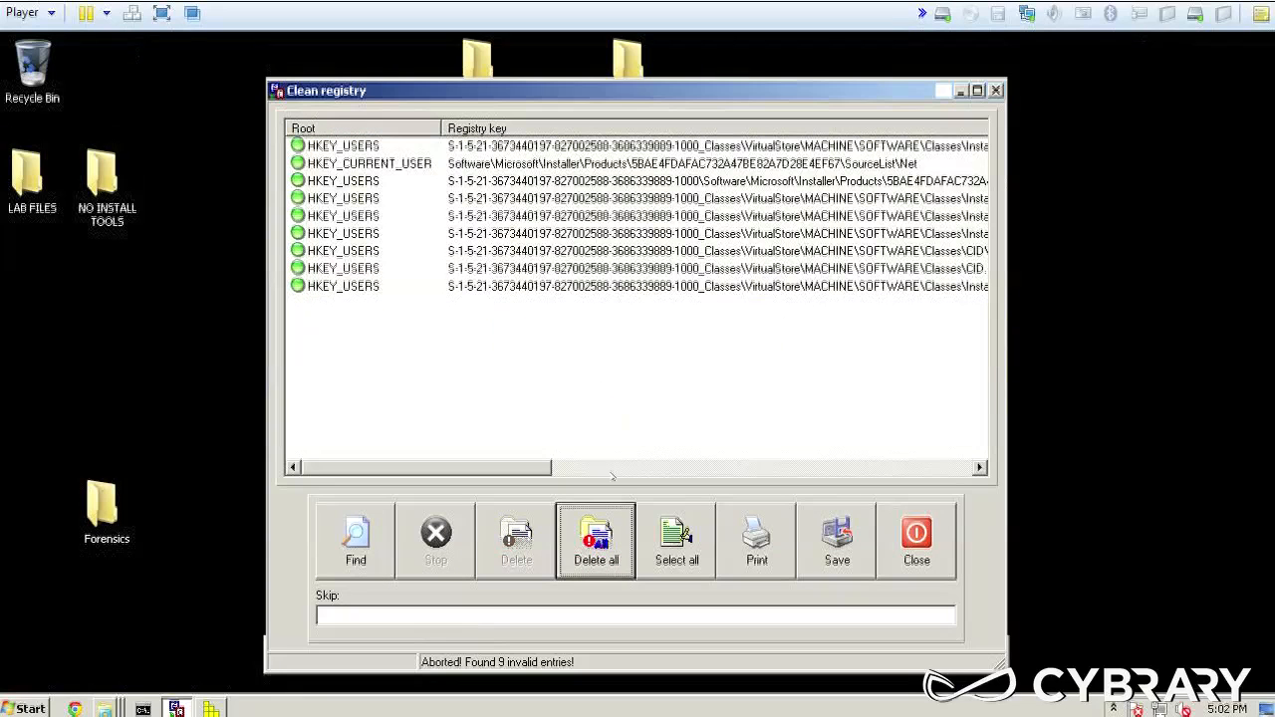
left_click(505, 665)
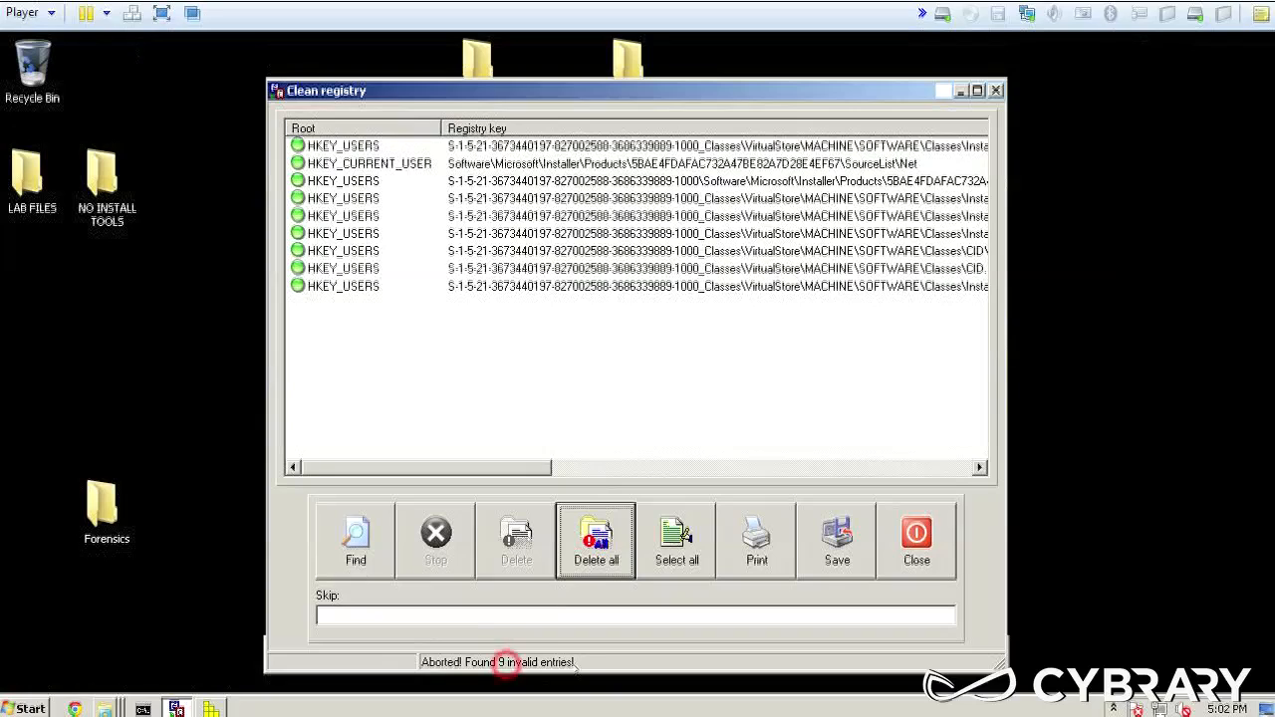
- Minimize the registry cleaner, take a new second shot in Regshot and compare it with the new first shot
left_click(961, 92)
left_click(928, 203)
left_click(908, 214)
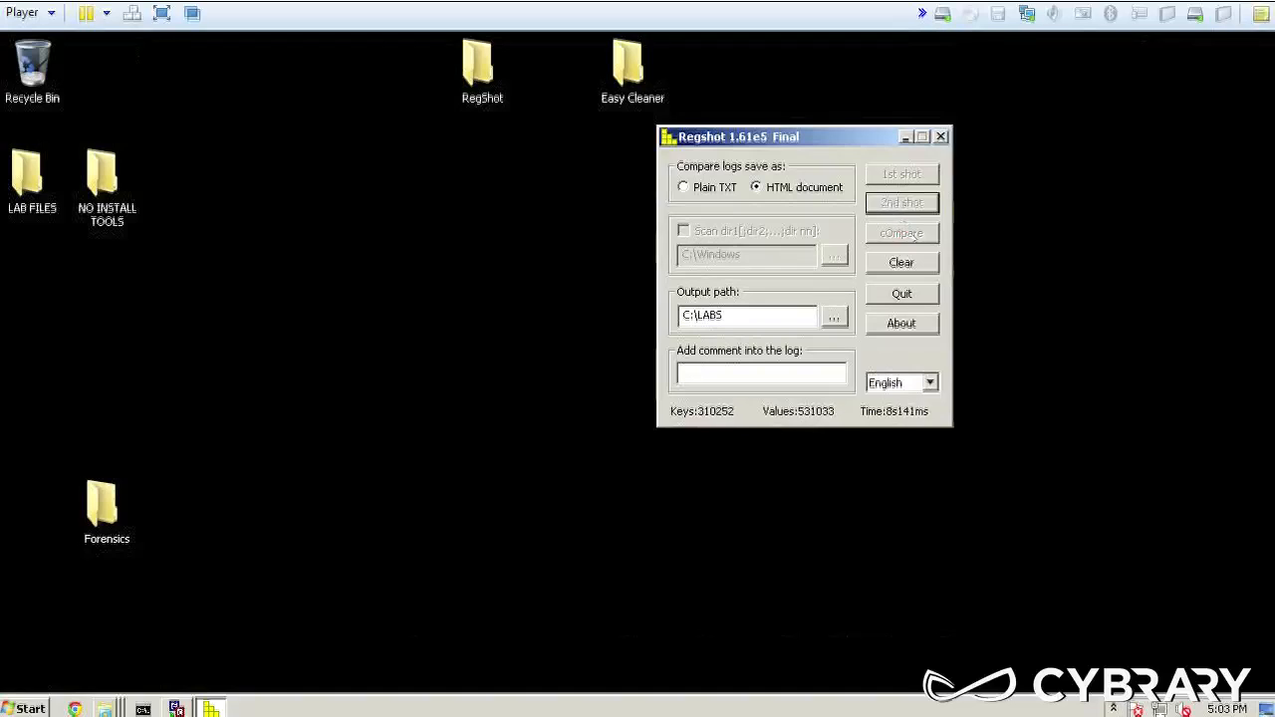
left_click(897, 233)
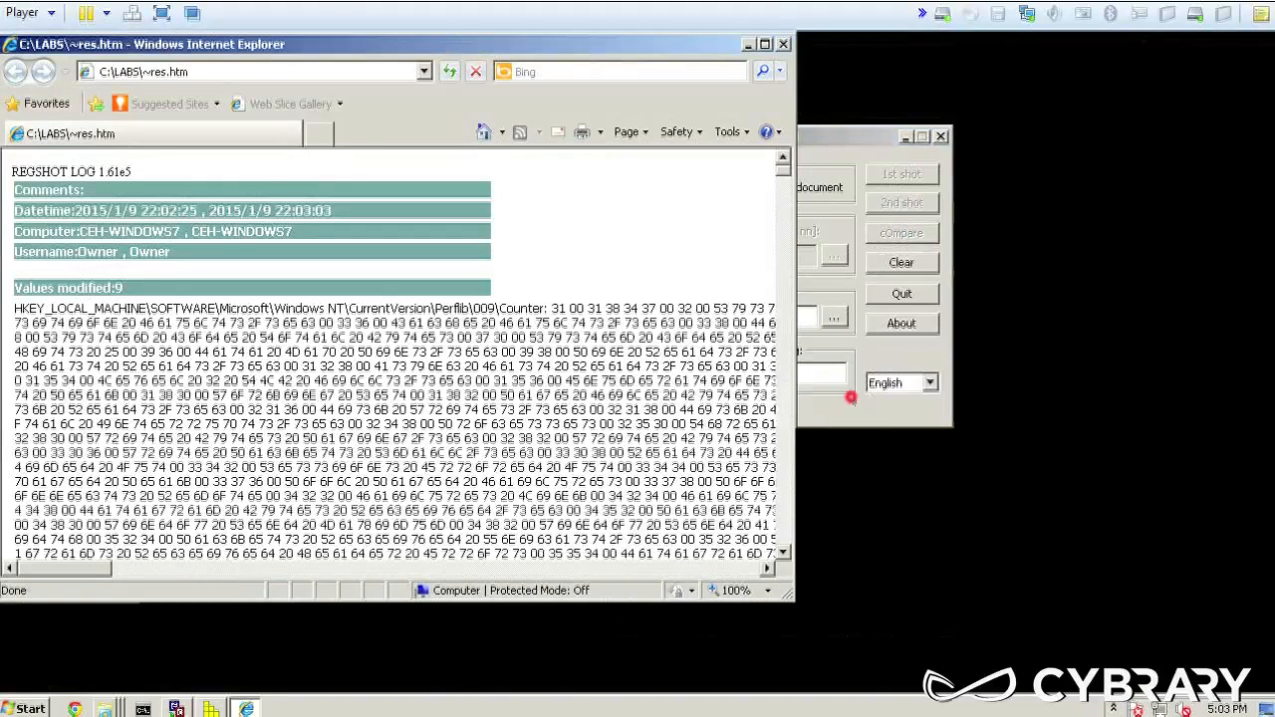
- Bring Regshot to the front and check the output path where the log is saved
left_click(851, 397)
double_click(749, 315)
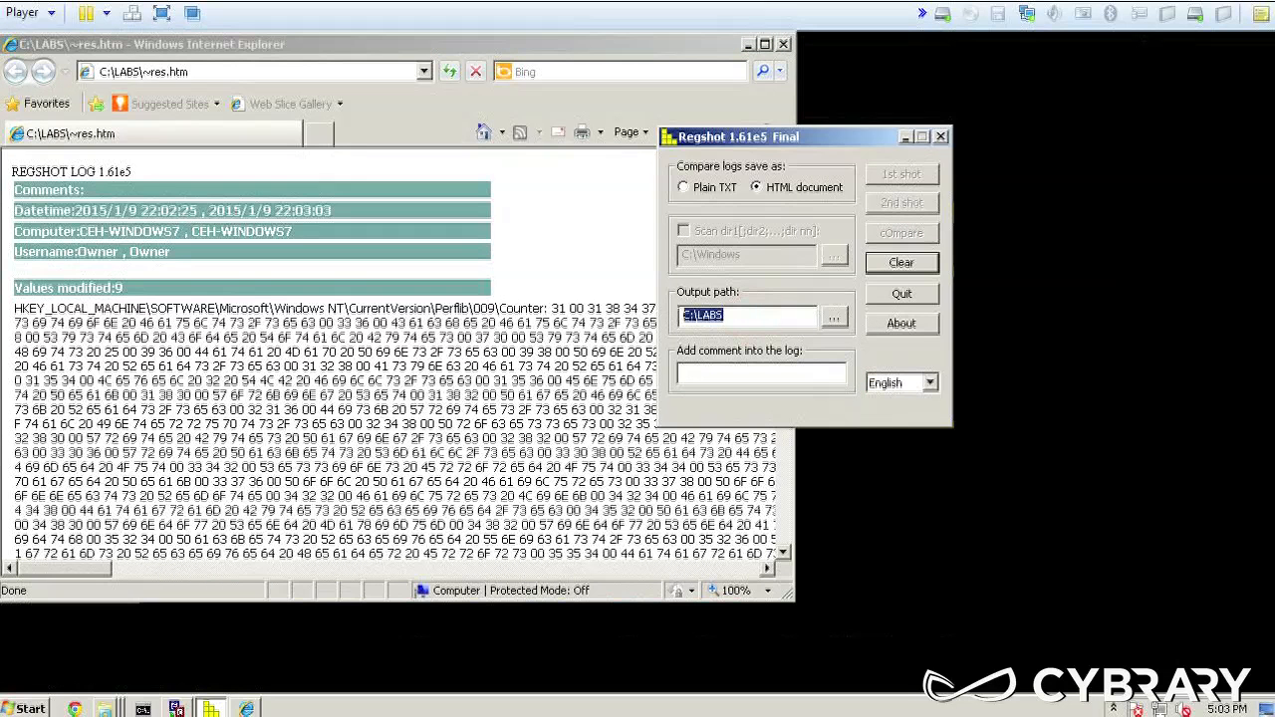
left_click(738, 311)
left_click_drag(742, 315, 658, 315)
- Examine the header of the HTML comparison log, including its comments, date and time, computer, username and modified values lines
left_click(566, 289)
scroll(566, 289, "down", 3)
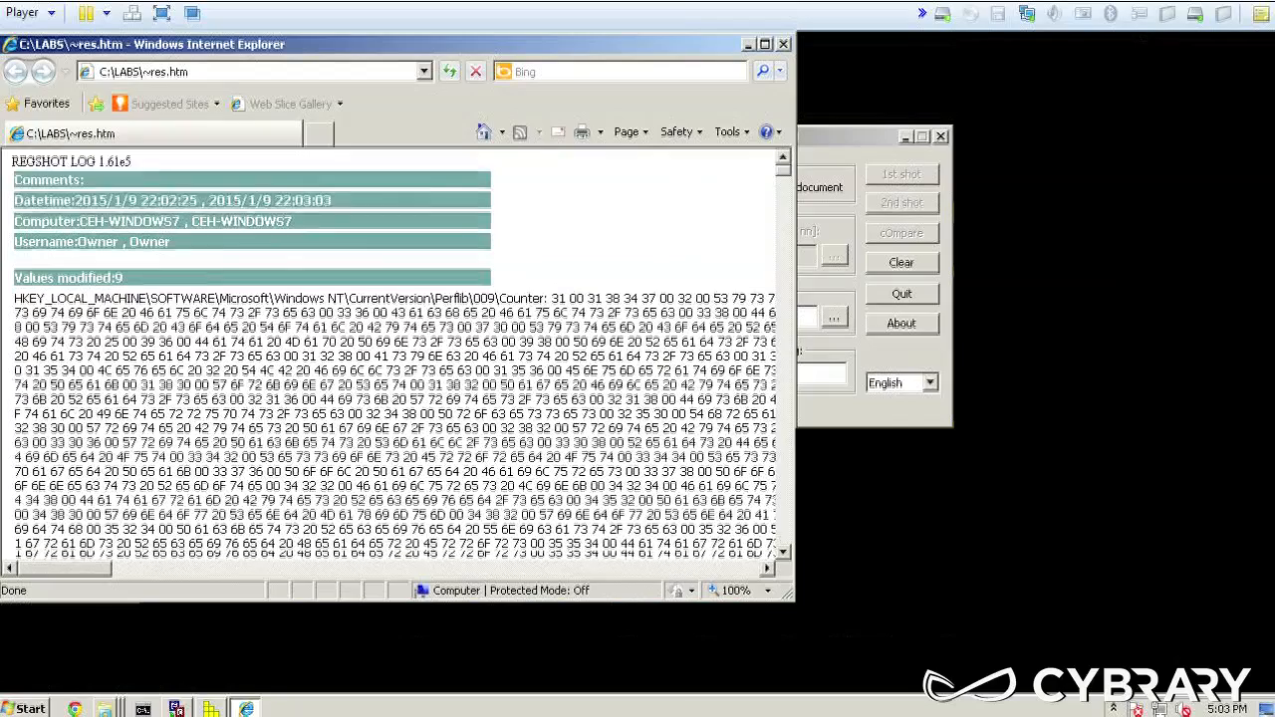
scroll(531, 297, "up", 5)
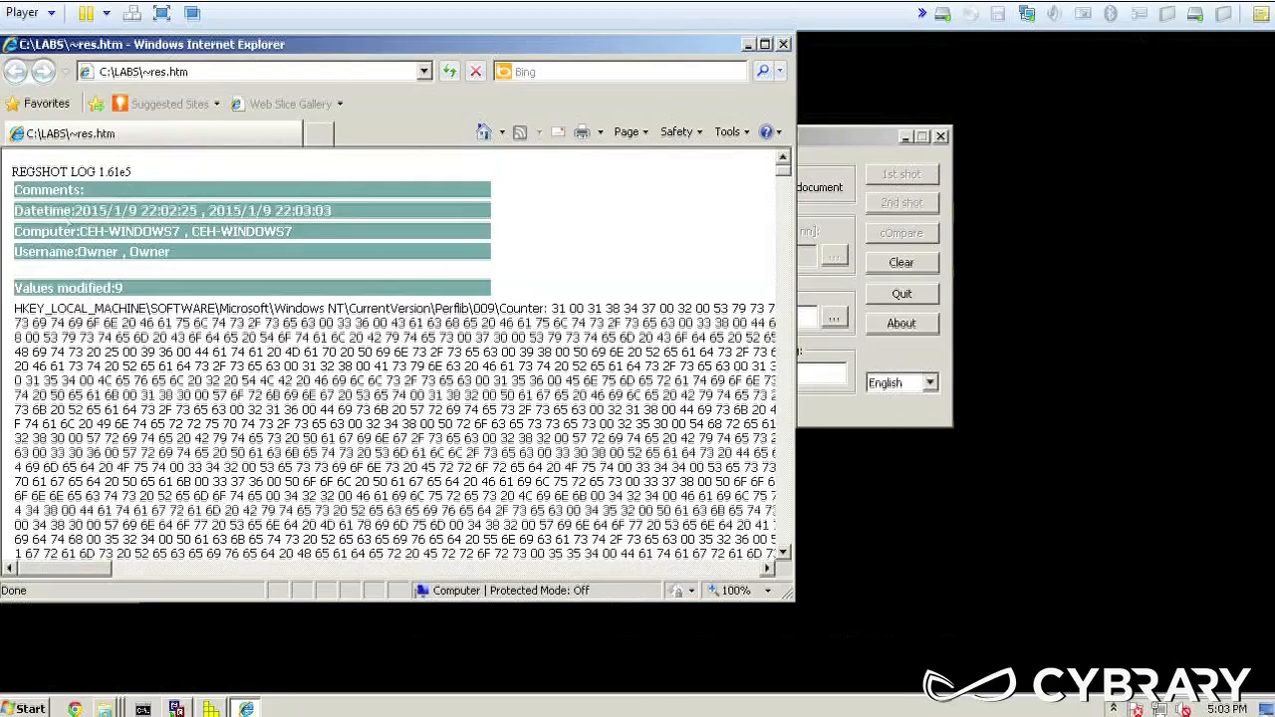
left_click_drag(31, 191, 297, 237)
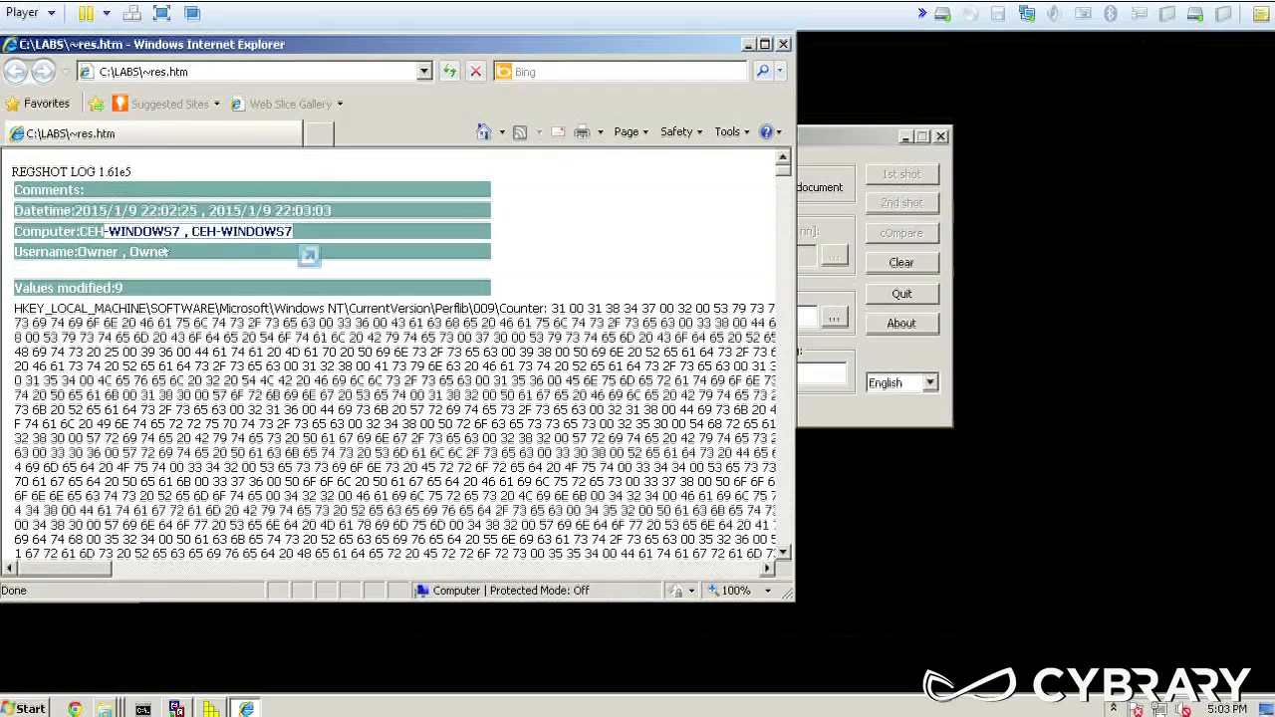
left_click(117, 247)
left_click_drag(117, 247, 179, 255)
left_click_drag(88, 286, 132, 294)
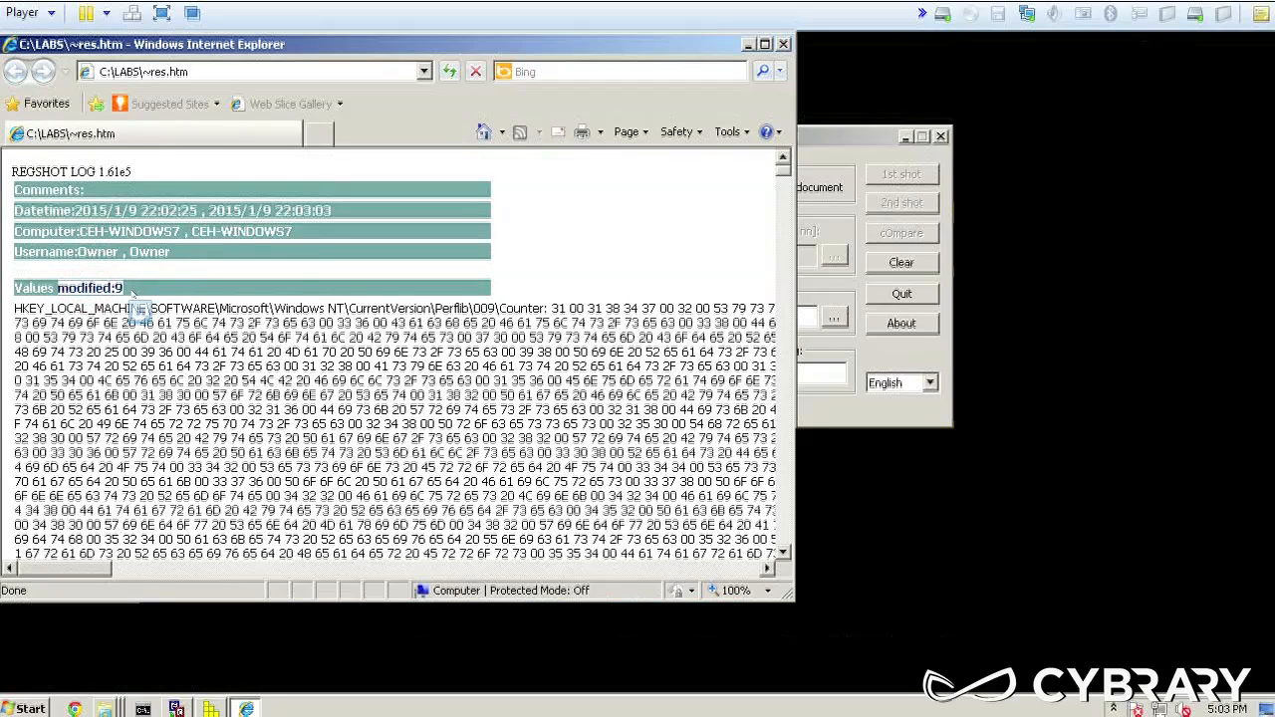
left_click_drag(30, 290, 131, 292)
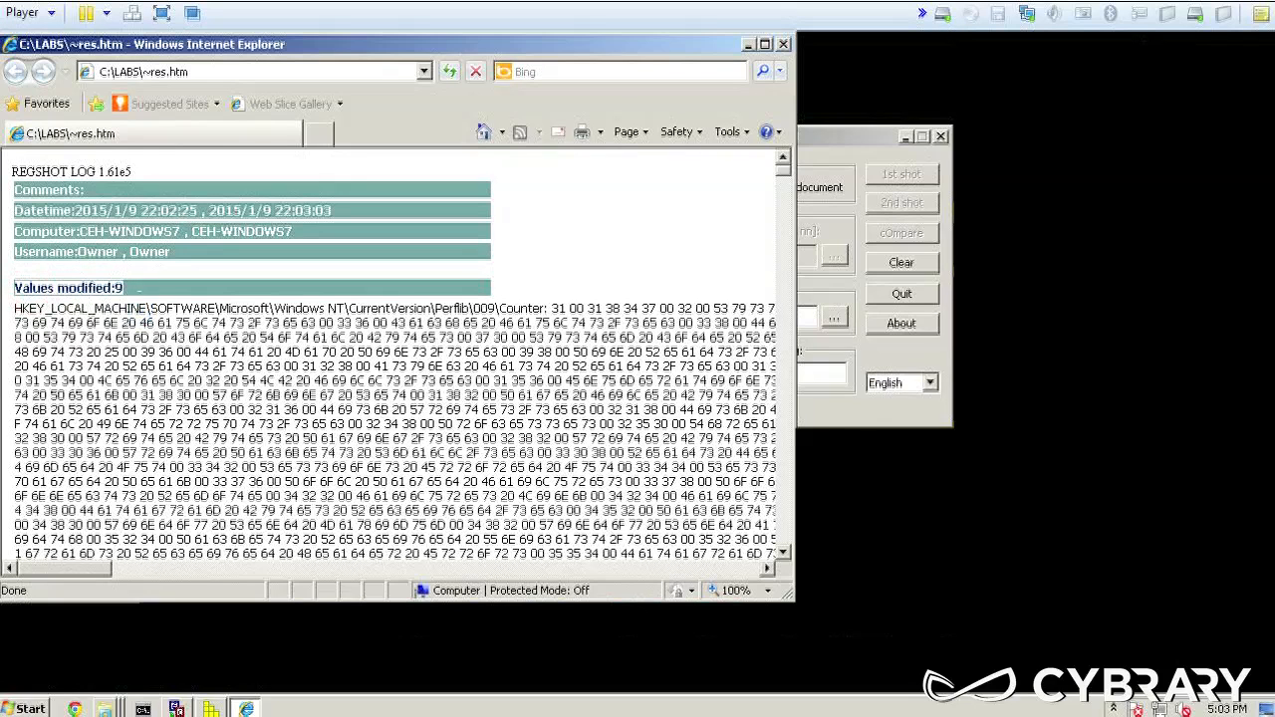
- Reposition the log window and EasyCleaner's registry cleaner so their contents can be compared, with the log in front
left_click_drag(271, 43, 622, 66)
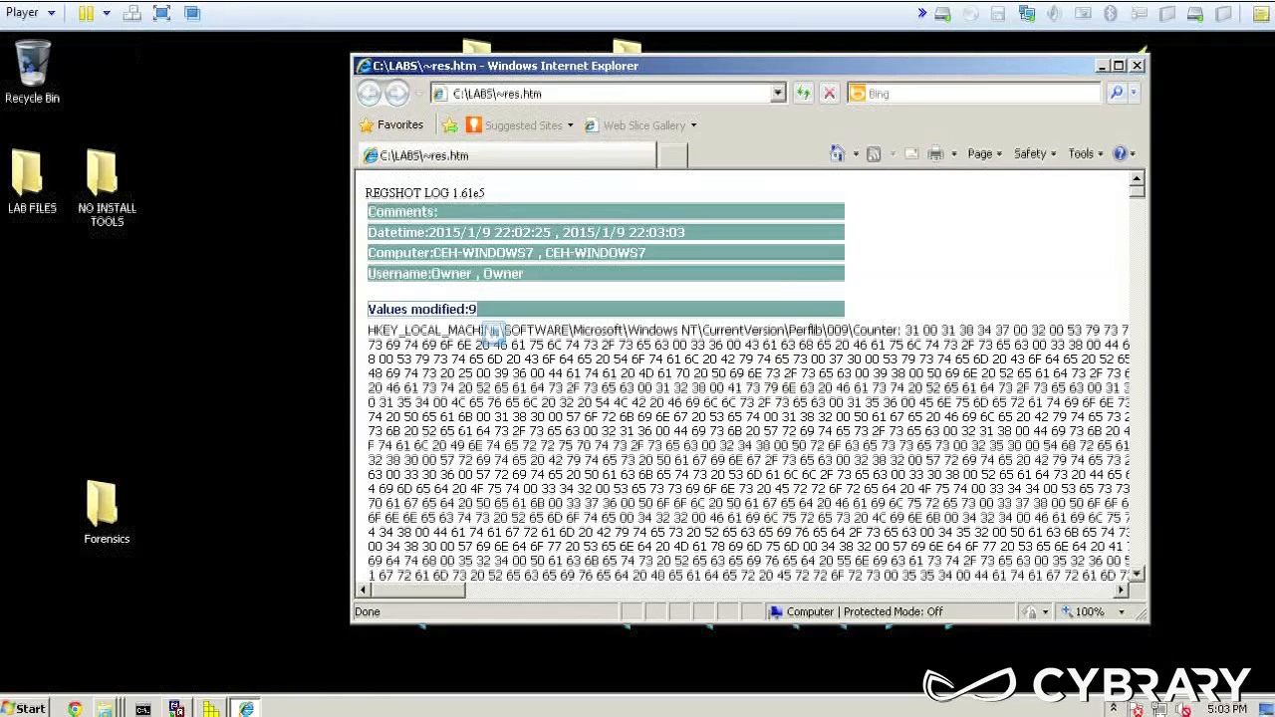
left_click(176, 709)
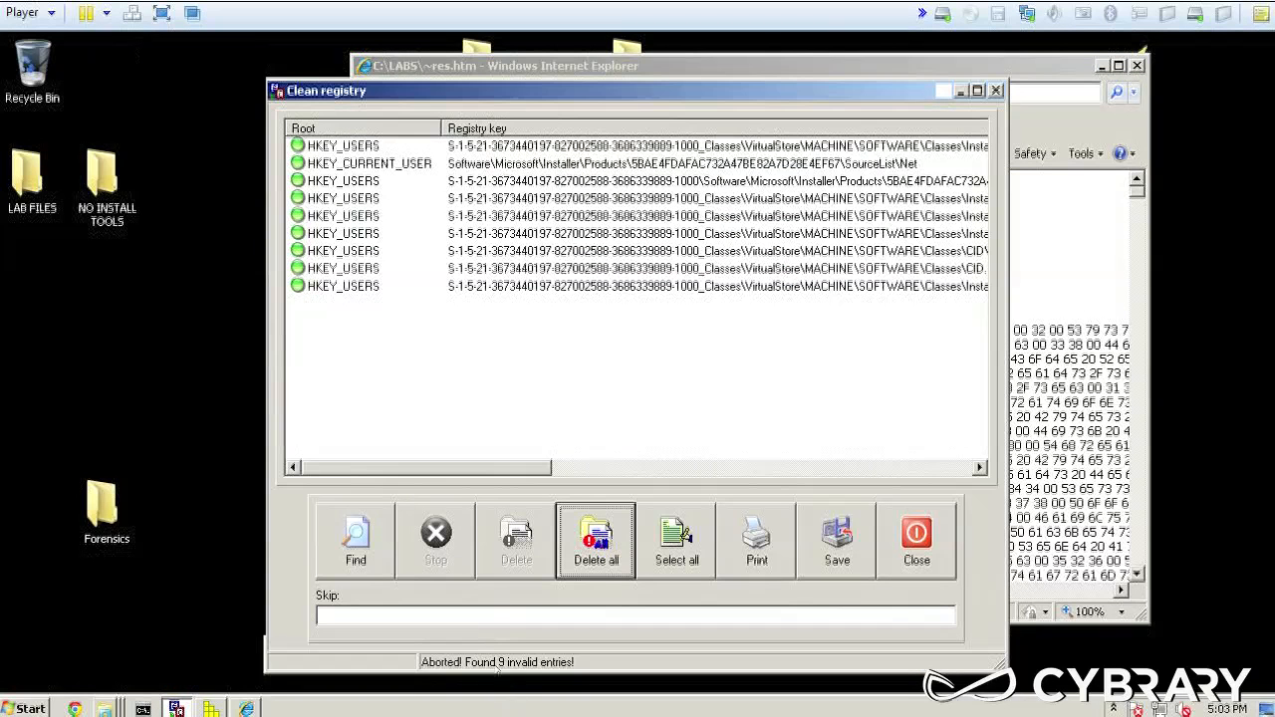
left_click_drag(707, 92, 470, 100)
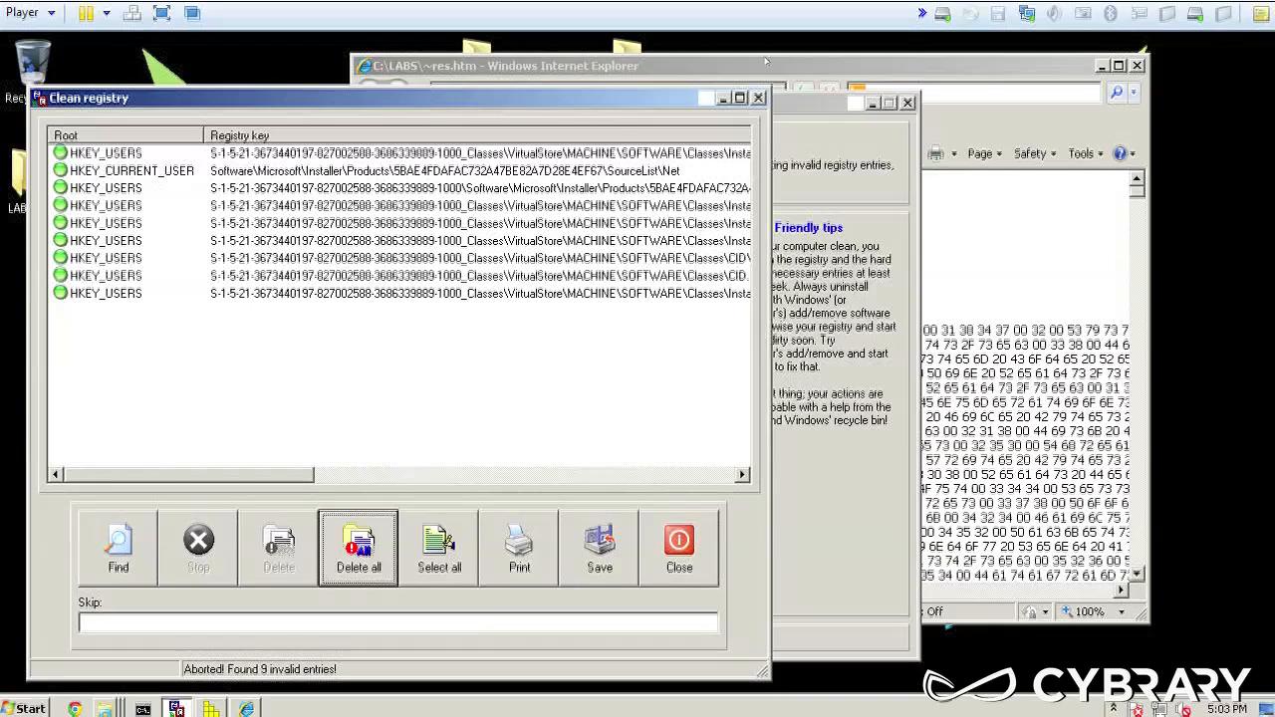
left_click(925, 67)
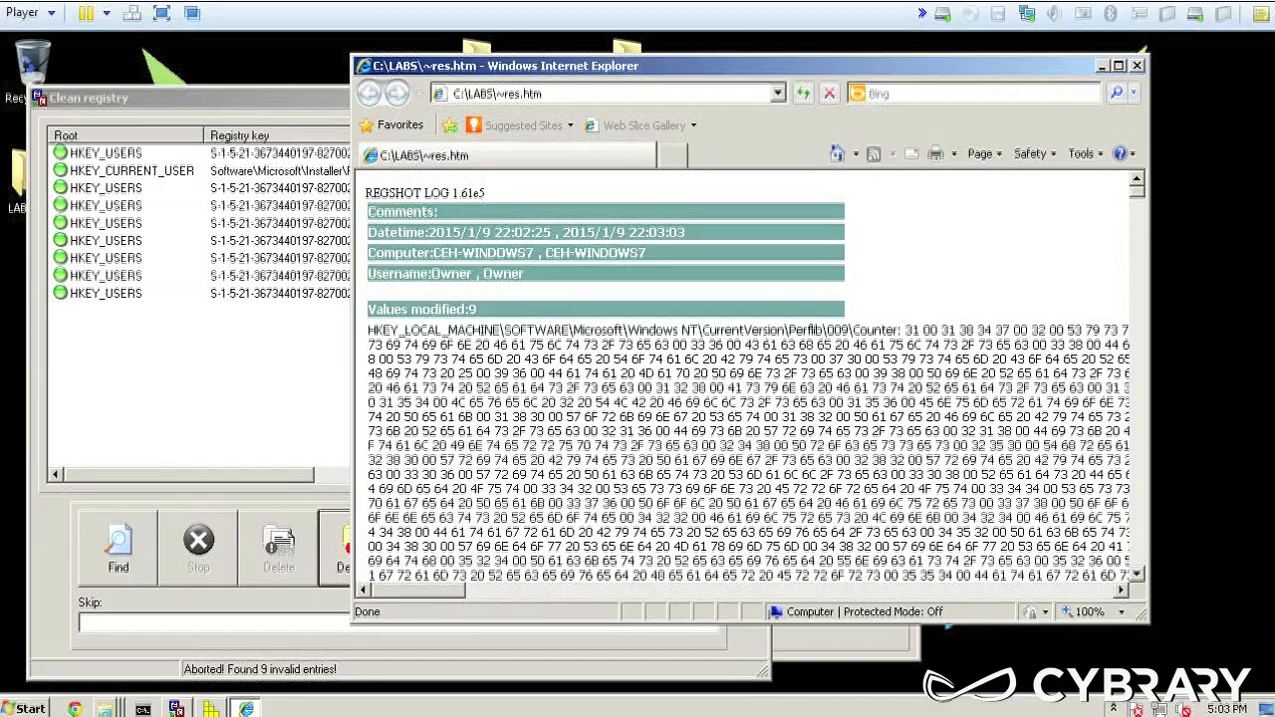
- Examine the log's first modified HKEY_LOCAL_MACHINE entry and search the log for "_USER"
left_click_drag(369, 330, 570, 330)
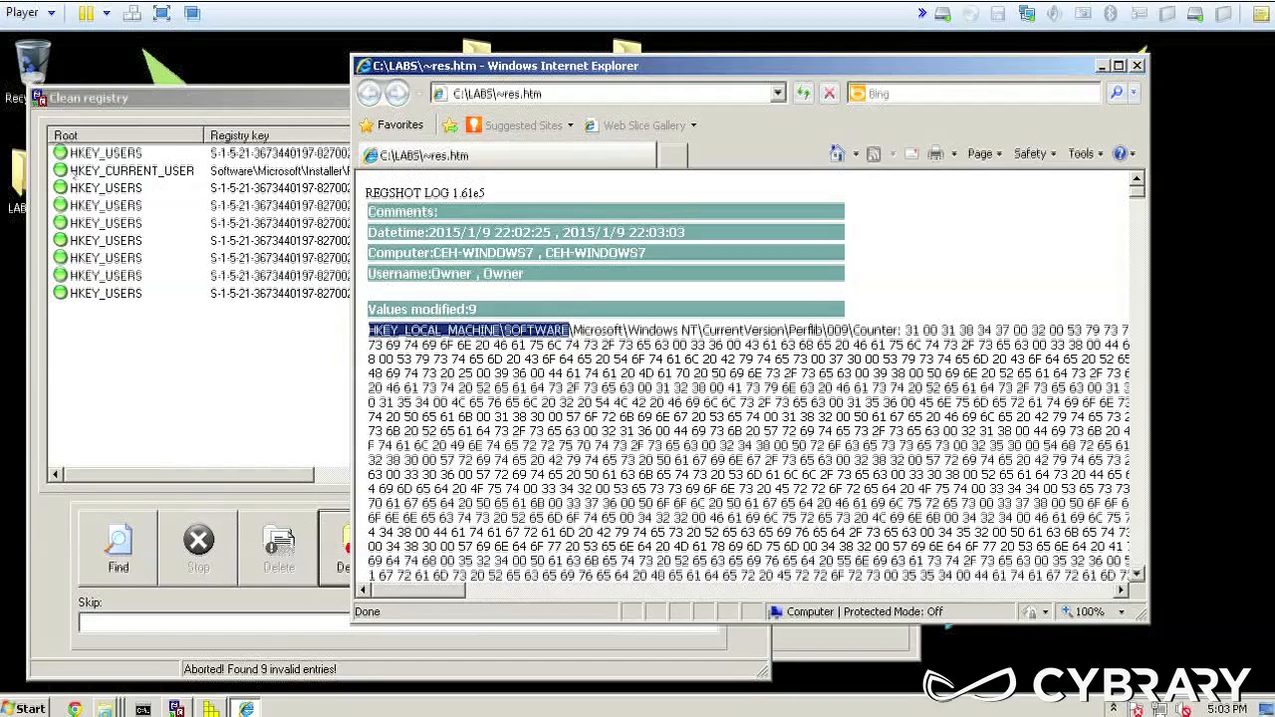
scroll(588, 354, "down", 7)
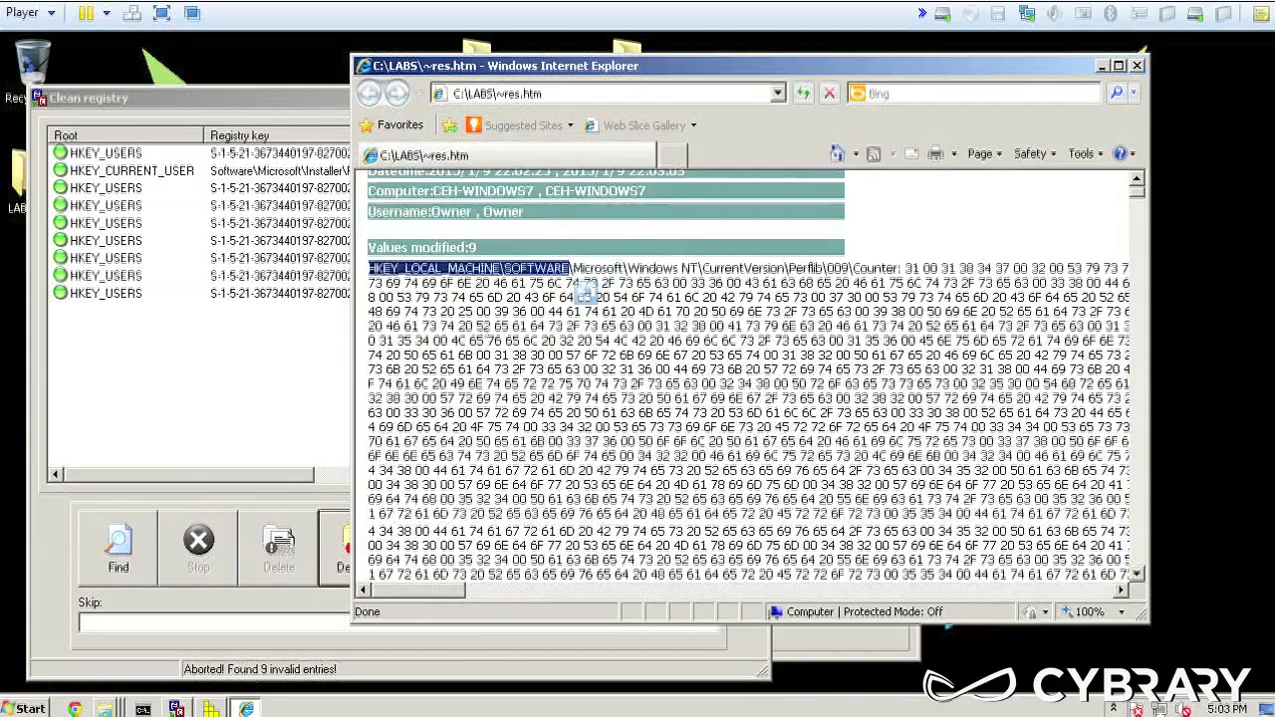
scroll(586, 389, "up", 8)
key("ctrl+f")
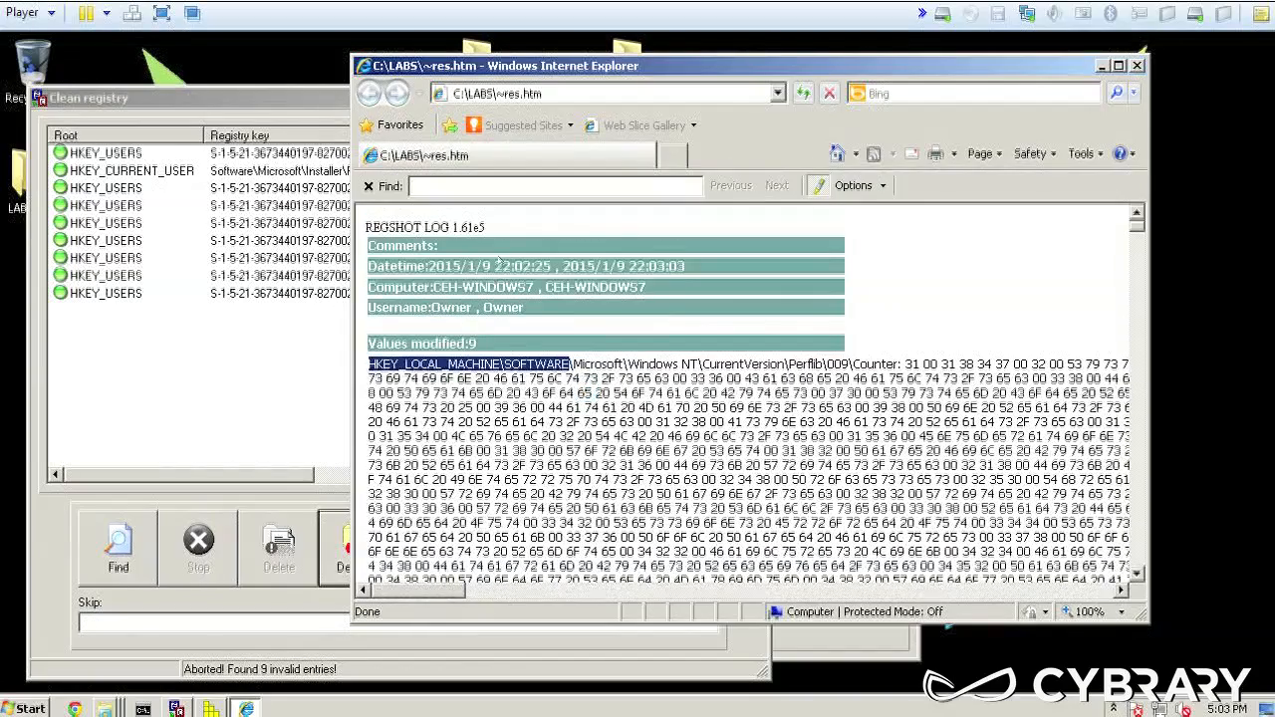
type("_USER")
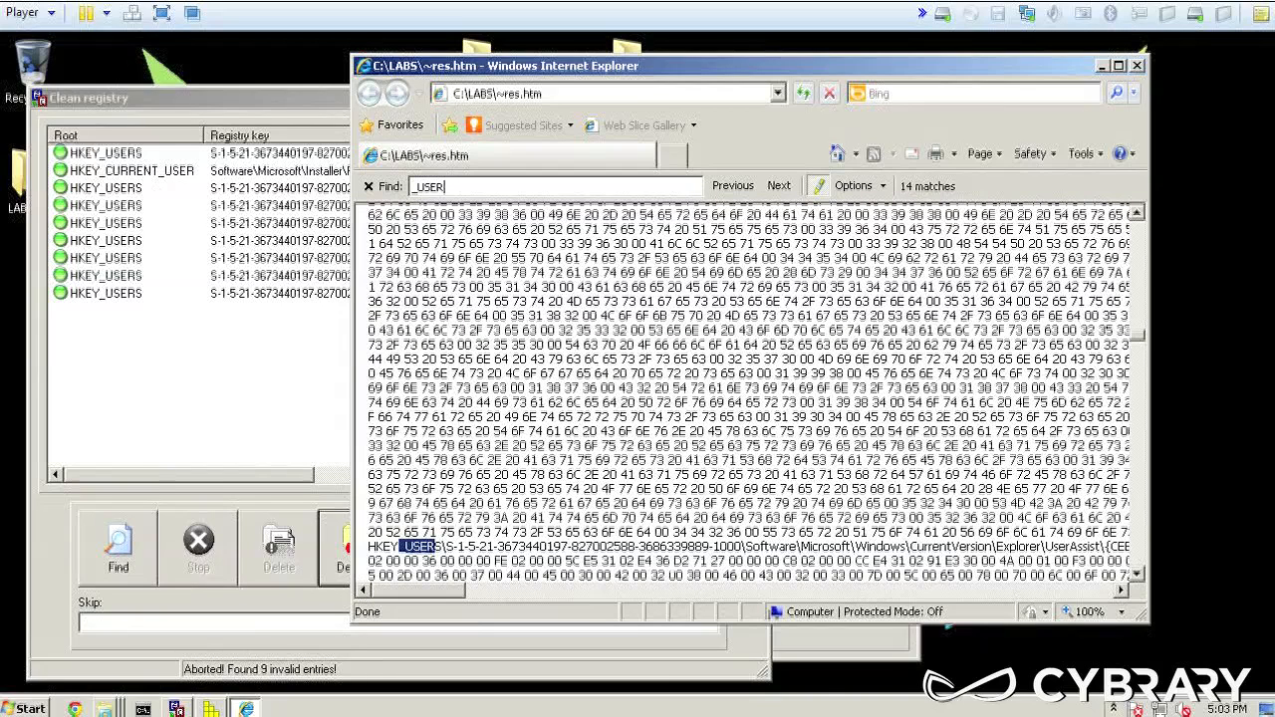
- Compare the log's matched HKEY_USERS UserAssist entry with the full registry key paths listed in EasyCleaner's registry cleaner
left_click_drag(435, 592, 467, 596)
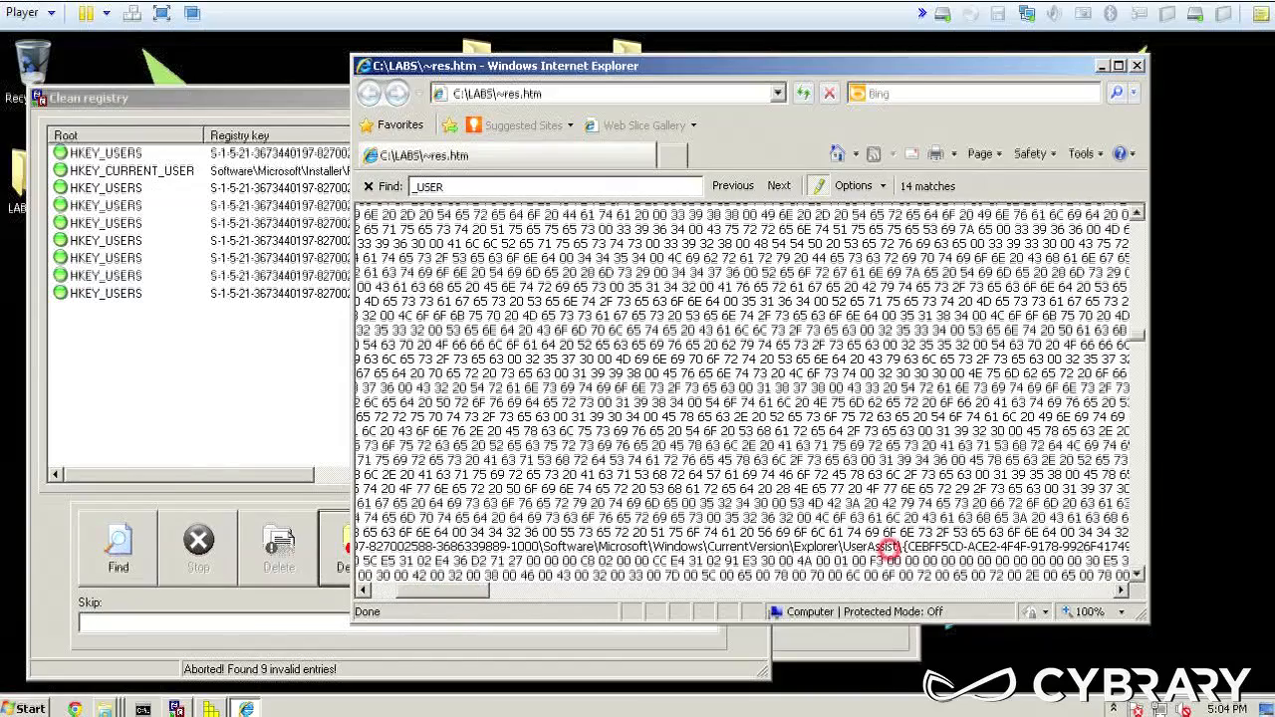
left_click_drag(902, 548, 794, 547)
left_click(250, 505)
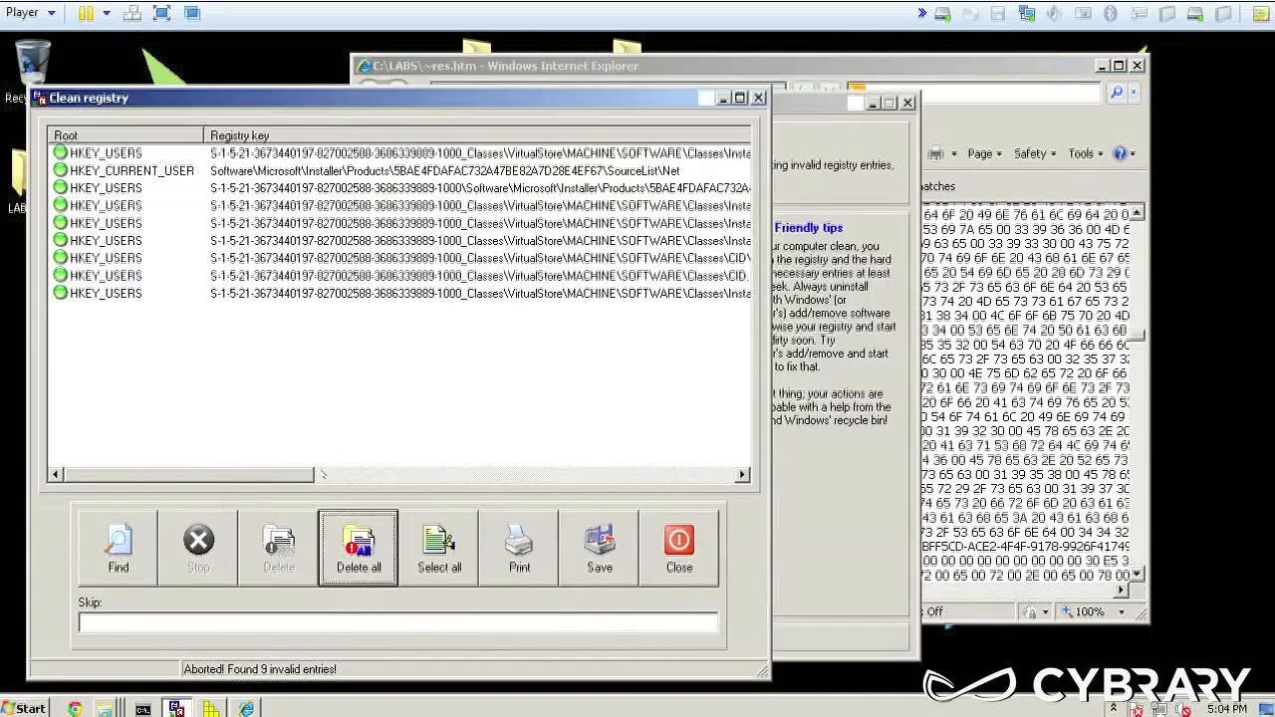
left_click_drag(299, 475, 471, 487)
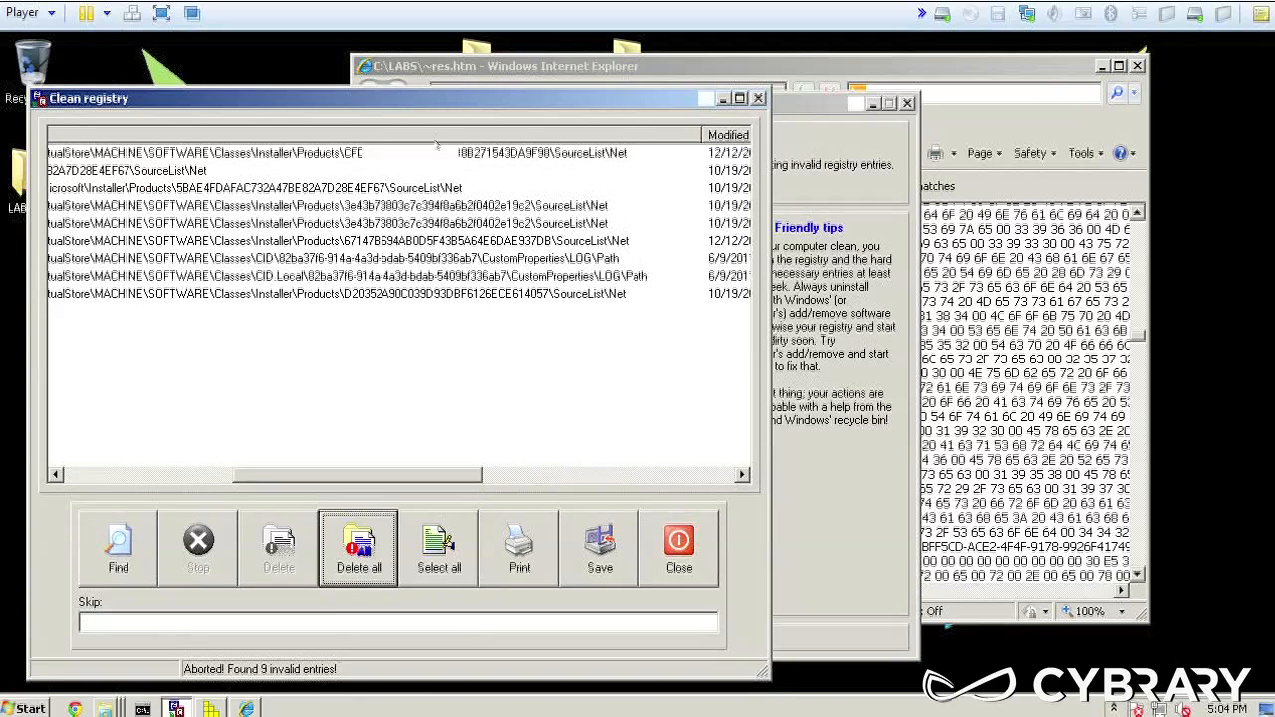
left_click_drag(437, 475, 179, 464)
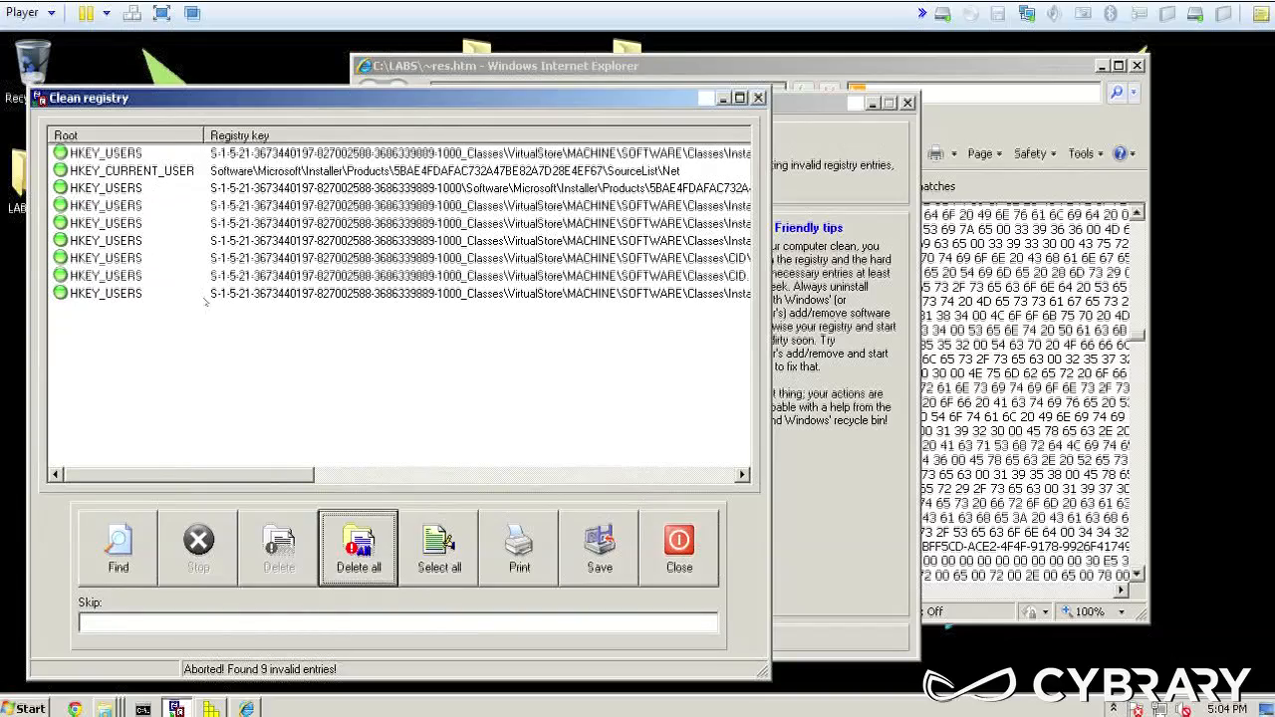
- Return to the comparison log and examine the following HKEY_USERS UserAssist and VirtualStore entries, including their full paths and hex values
left_click(1046, 63)
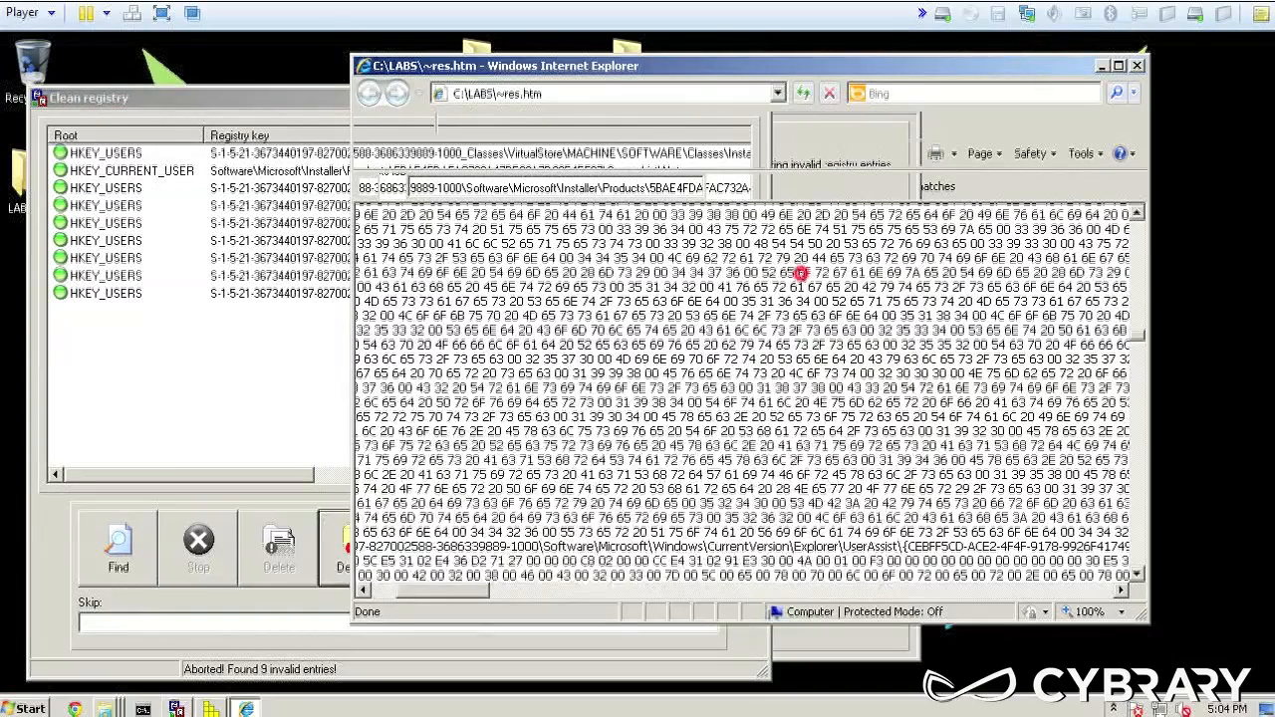
scroll(747, 398, "down", 2)
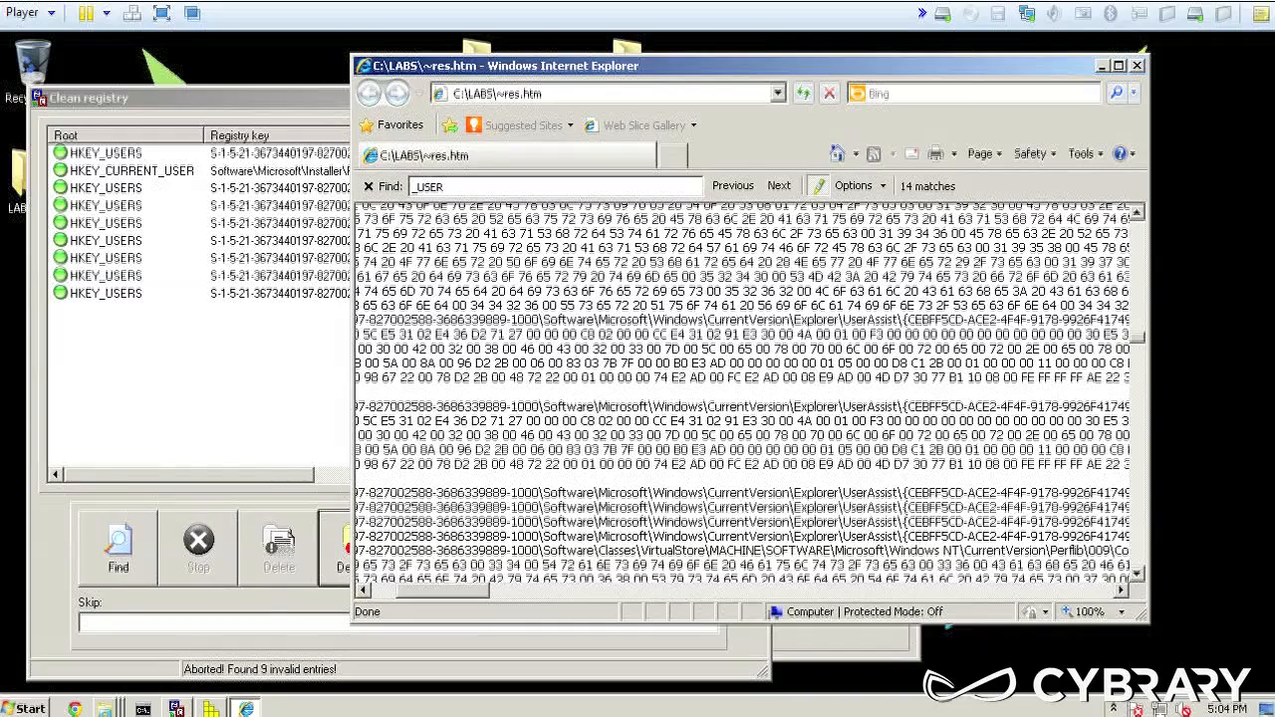
left_click_drag(371, 406, 900, 407)
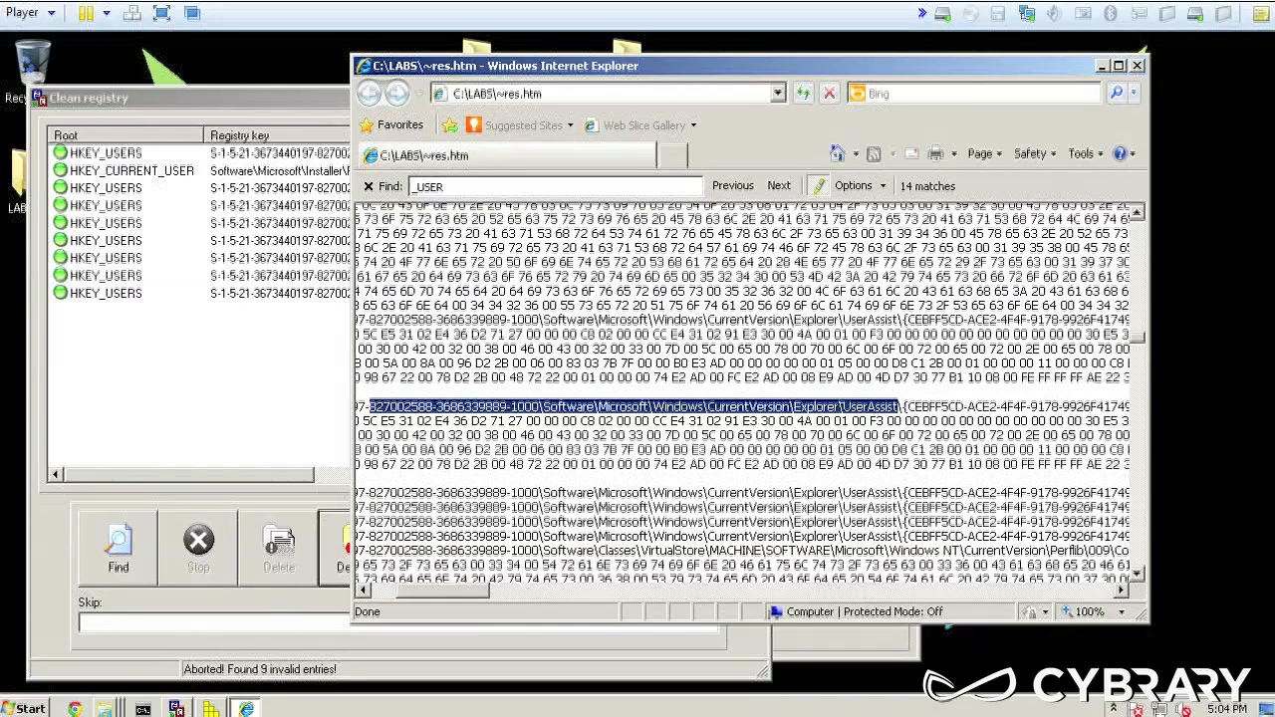
scroll(747, 399, "down", 5)
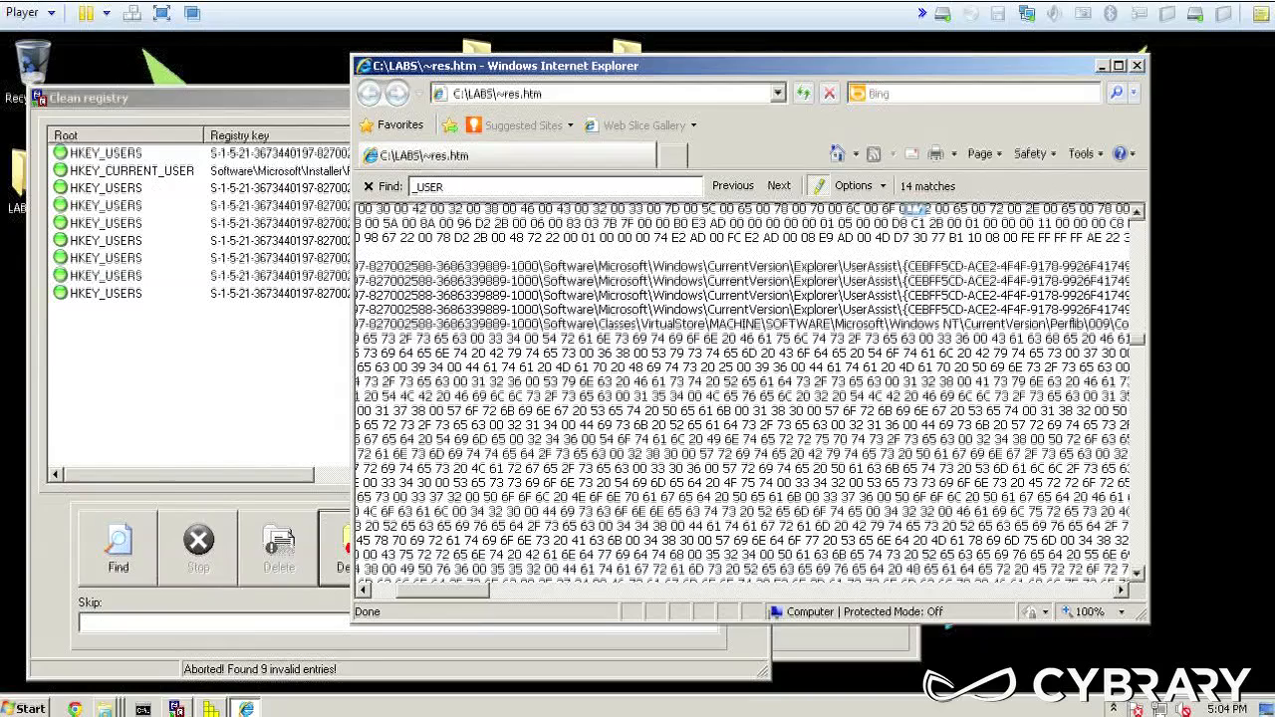
left_click_drag(369, 266, 885, 324)
left_click_drag(458, 590, 393, 595)
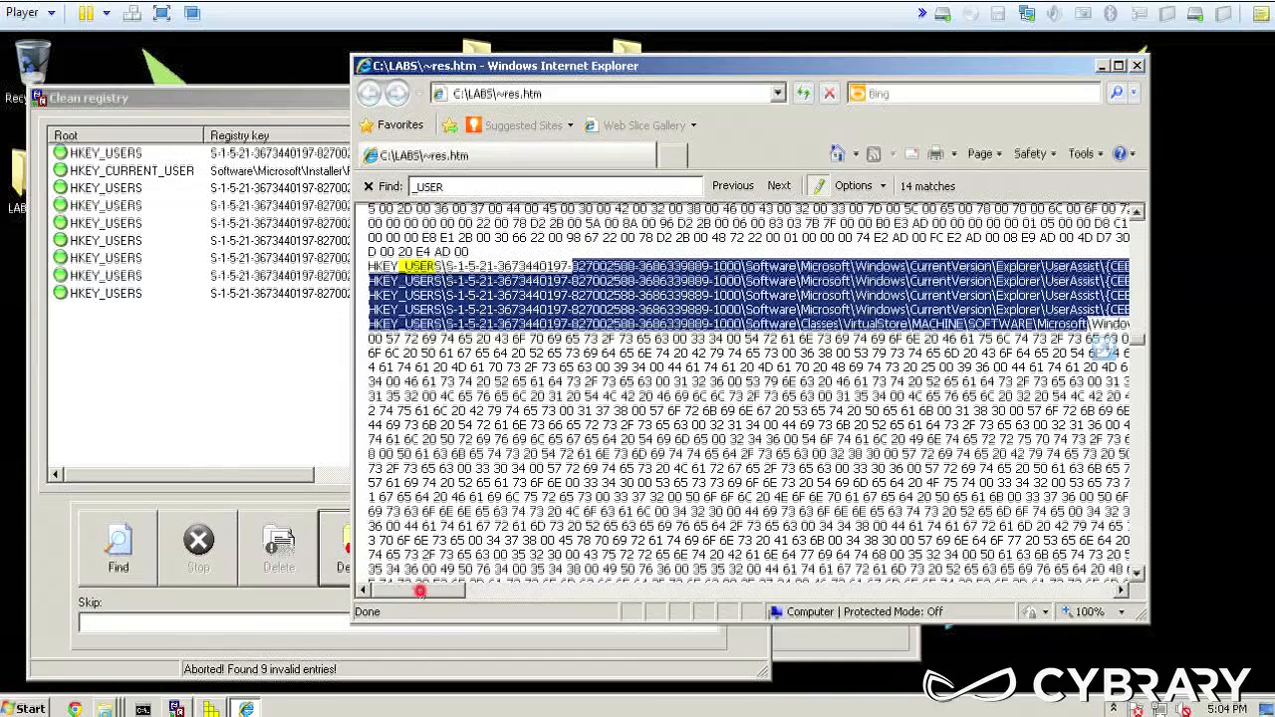
left_click_drag(422, 590, 502, 590)
left_click_drag(614, 595, 626, 590)
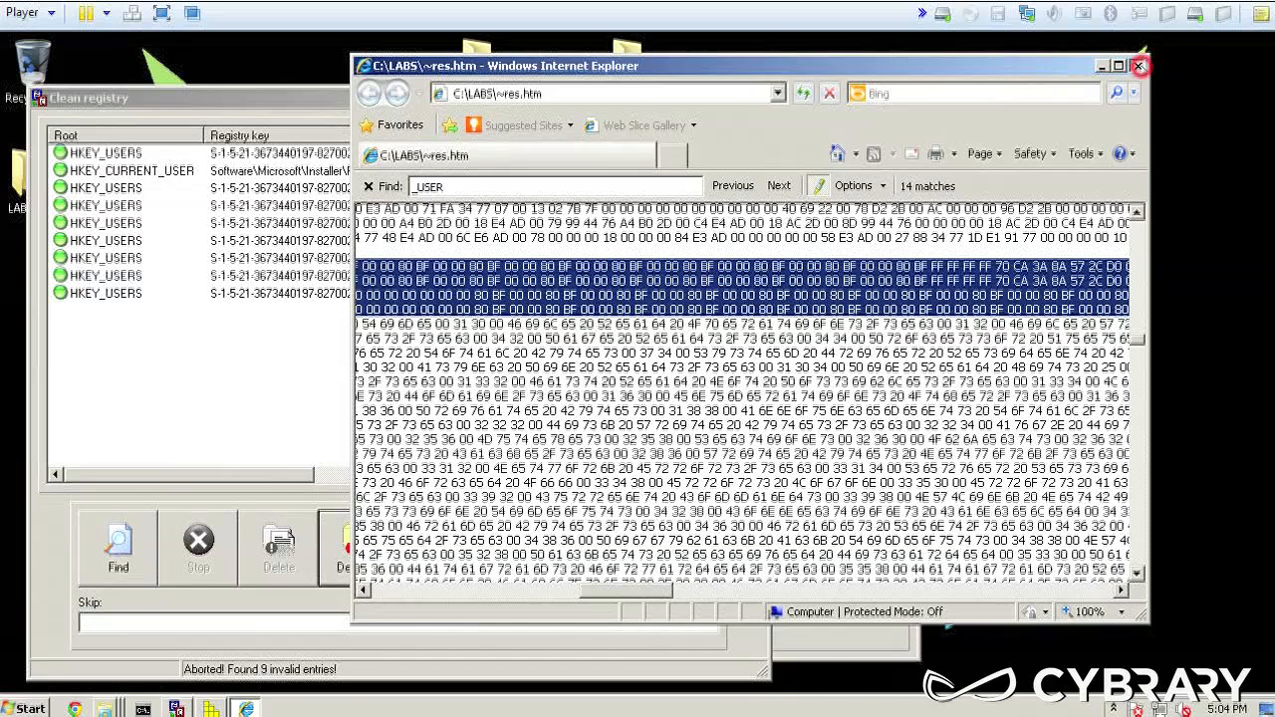
- Close the comparison log, reposition EasyCleaner's registry cleaner window and select the last HKEY_USERS entry in its list
left_click(1137, 65)
left_click_drag(653, 92, 757, 78)
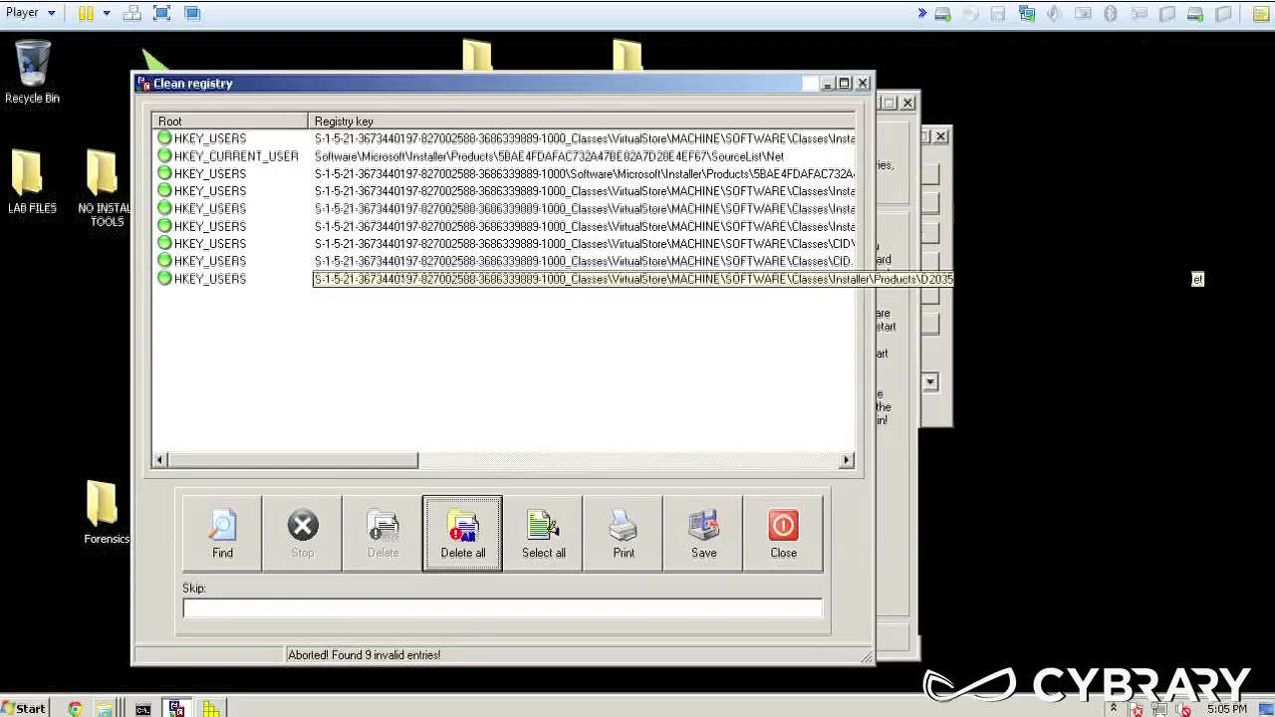
left_click(229, 279)
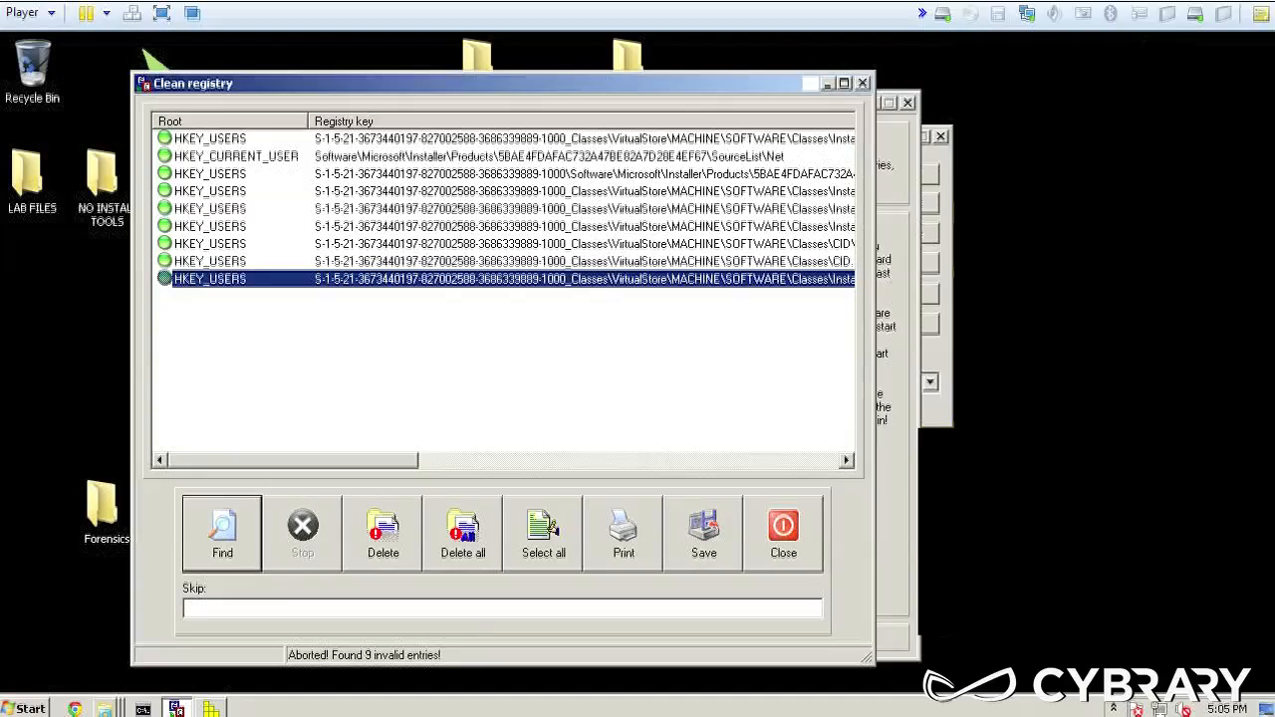